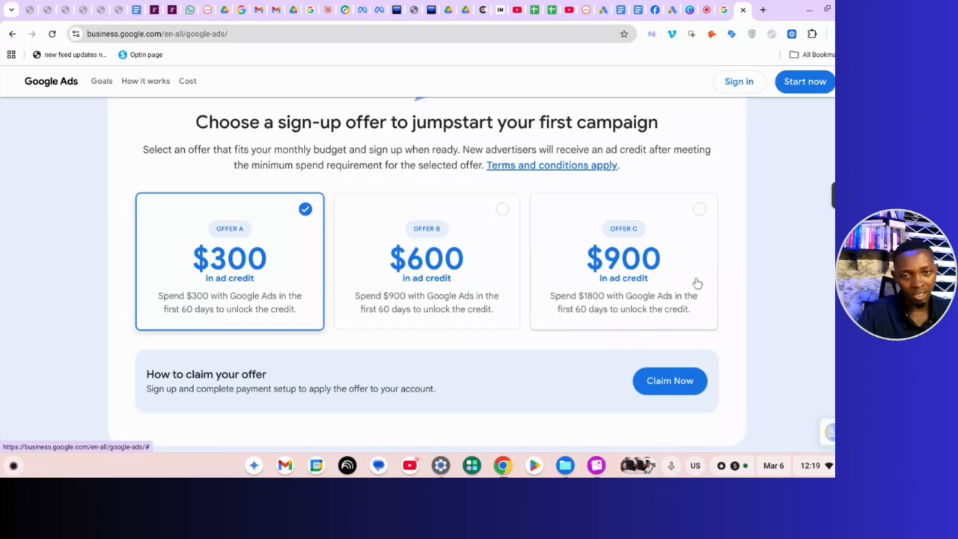
{"action": "scroll", "coordinate": [693, 283], "scroll_direction": "up", "scroll_amount": 15}
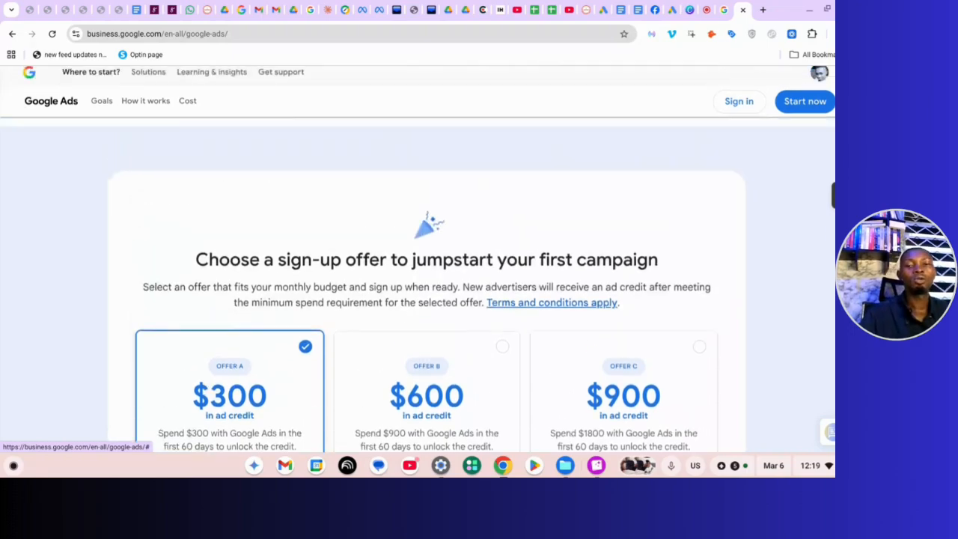
{"action": "scroll", "coordinate": [691, 280], "scroll_direction": "up", "scroll_amount": 6}
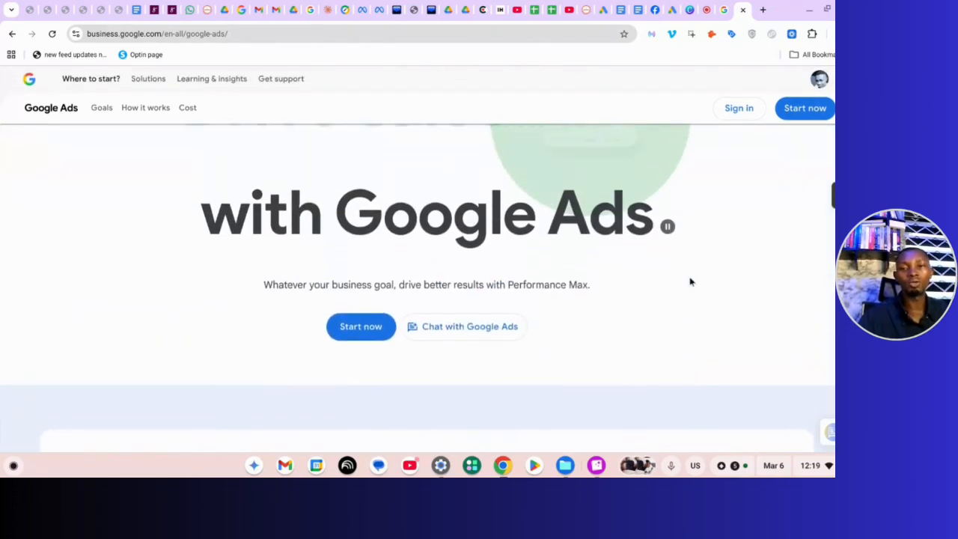
{"action": "scroll", "coordinate": [674, 278], "scroll_direction": "down", "scroll_amount": 4}
{"action": "scroll", "coordinate": [654, 277], "scroll_direction": "down", "scroll_amount": 6}
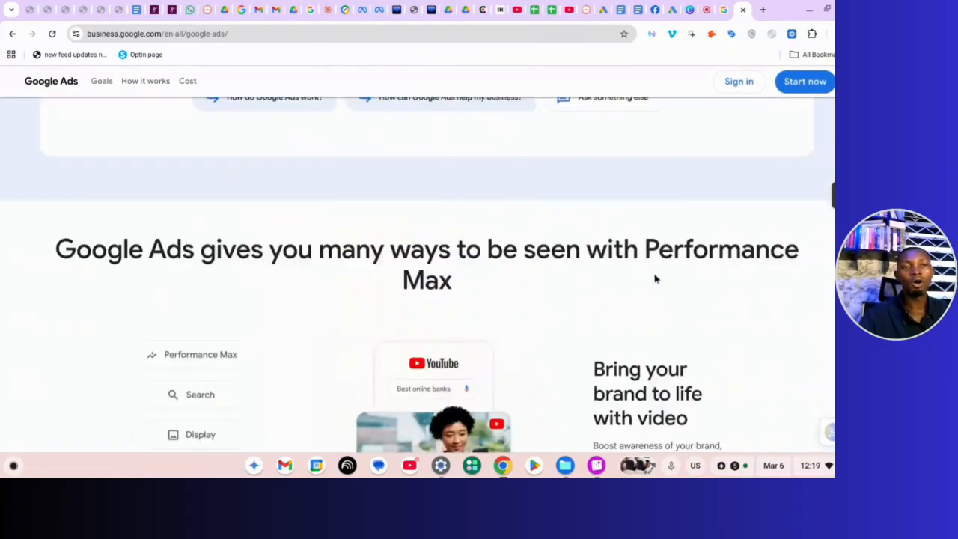
{"action": "scroll", "coordinate": [644, 274], "scroll_direction": "up", "scroll_amount": 5}
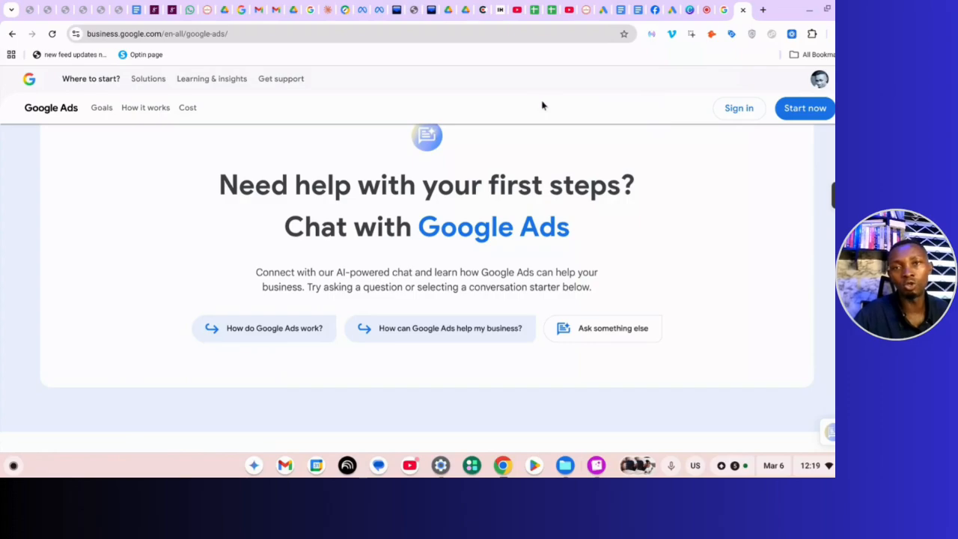
Step: Switch to the open Google Ads dashboard, change to the ad agency's Google account and open the Ads Demo account
{"action": "left_click", "coordinate": [603, 11]}
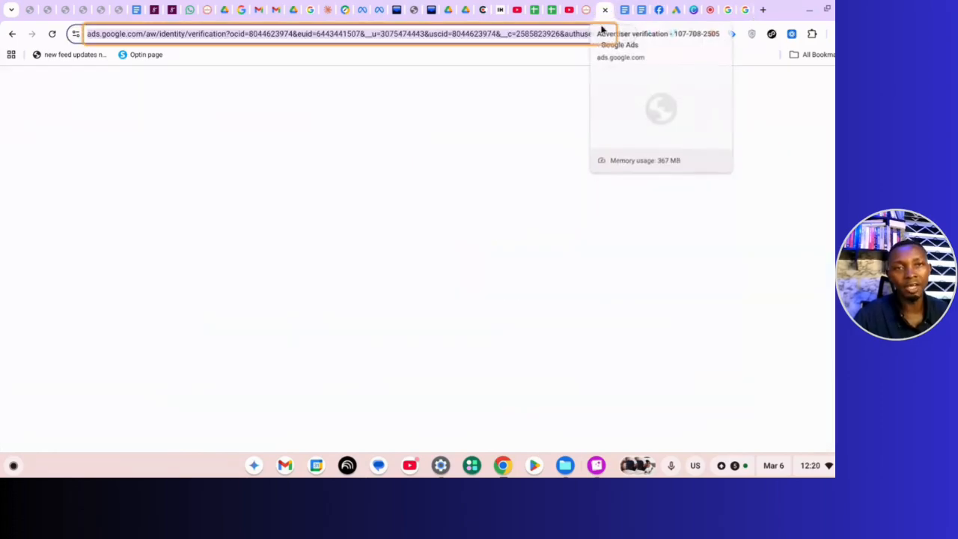
{"action": "left_click", "coordinate": [365, 87]}
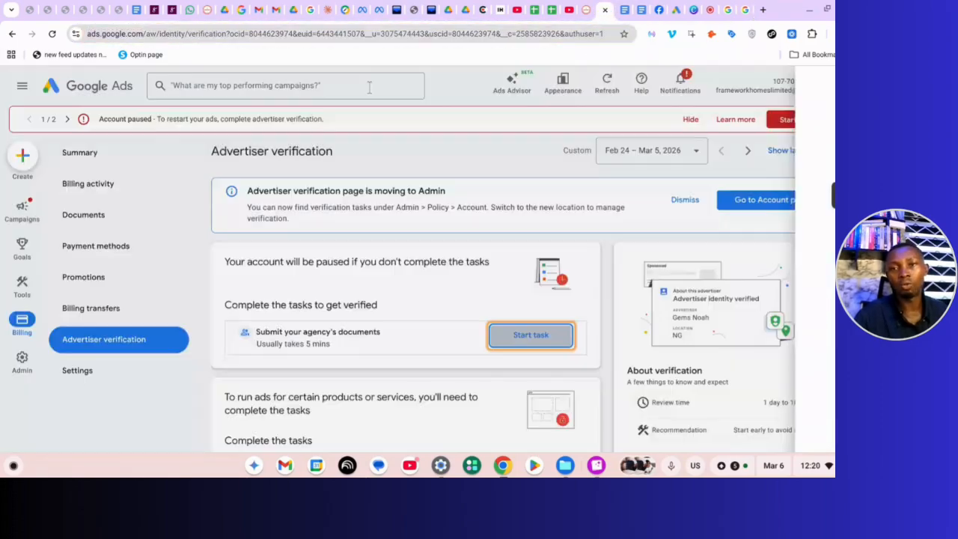
{"action": "left_click", "coordinate": [817, 93]}
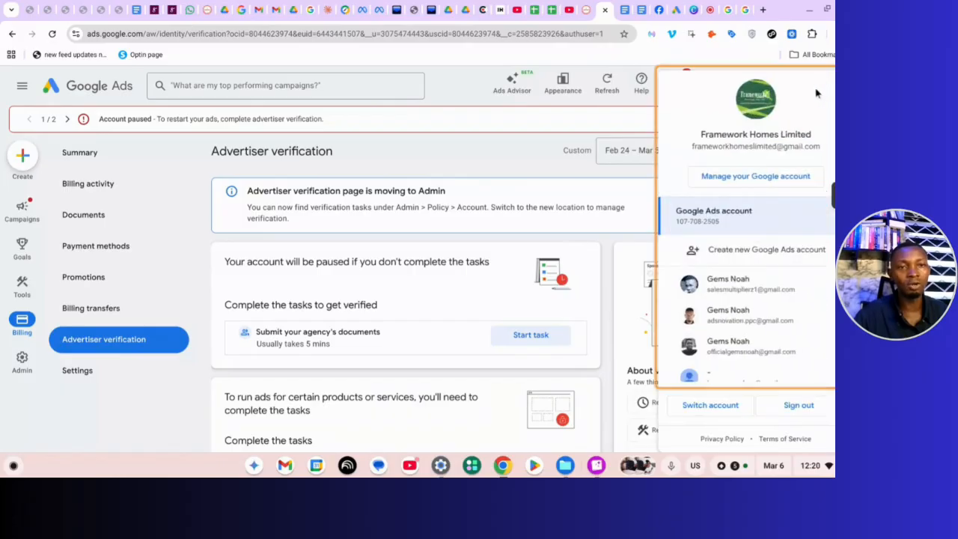
{"action": "left_click", "coordinate": [740, 313]}
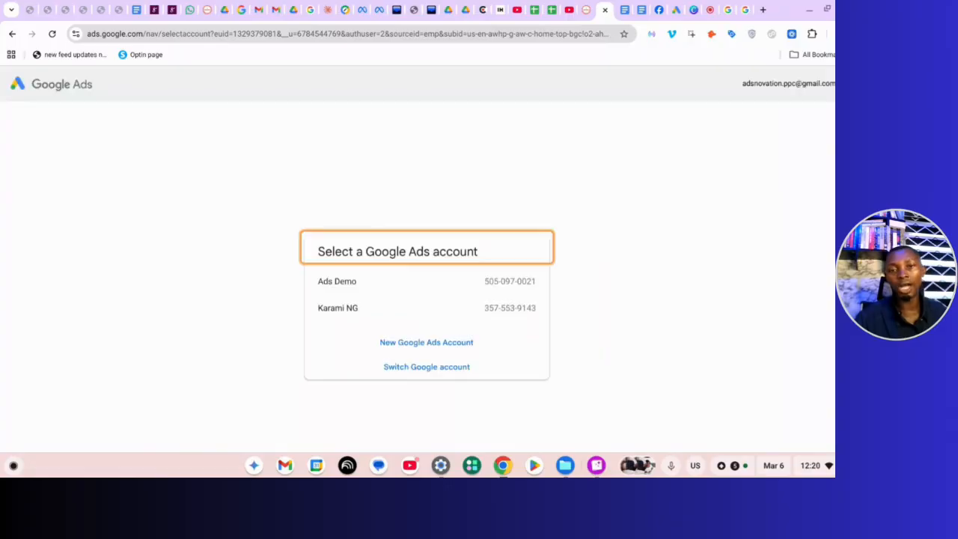
{"action": "left_click", "coordinate": [414, 279]}
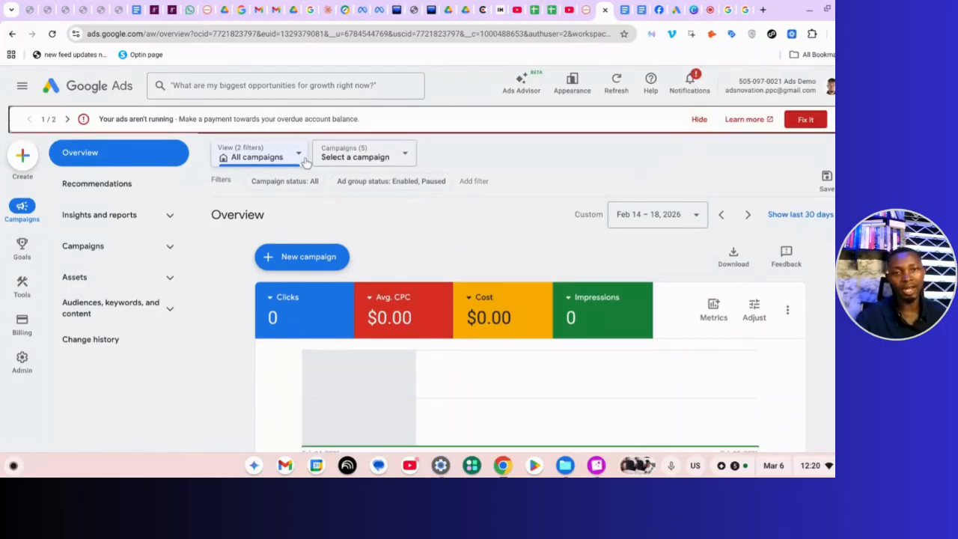
Step: Dismiss the account alert banners and the pop-up notification on the campaign overview
{"action": "left_click", "coordinate": [698, 120]}
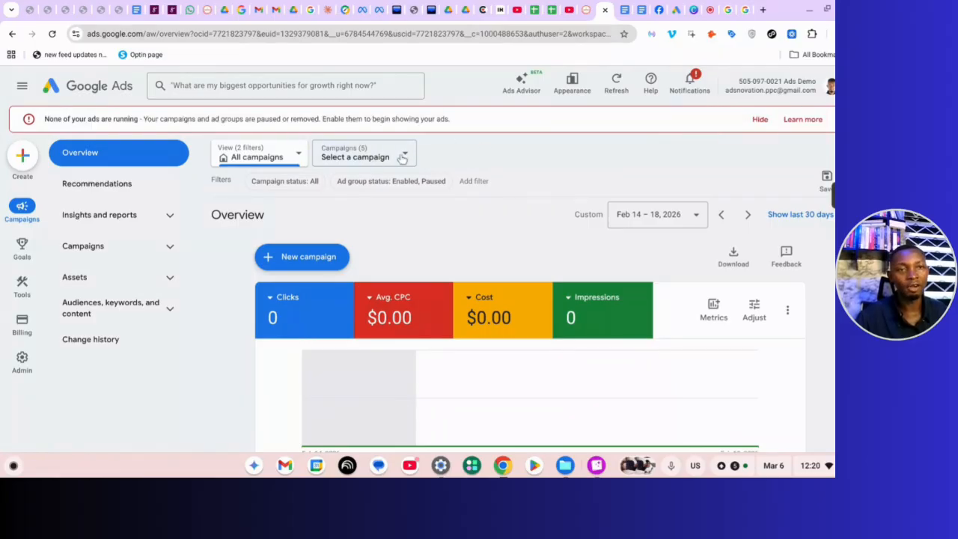
{"action": "left_click", "coordinate": [760, 119]}
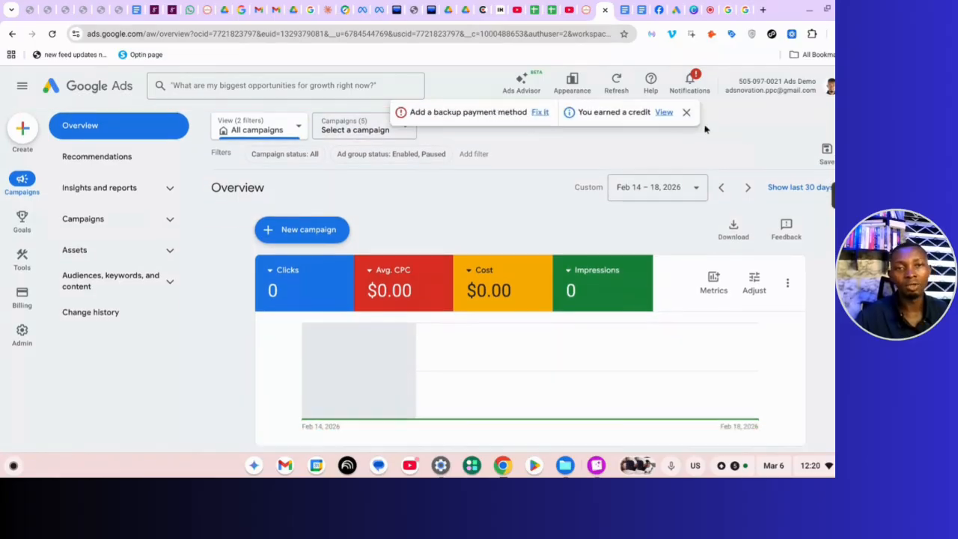
{"action": "left_click", "coordinate": [686, 112]}
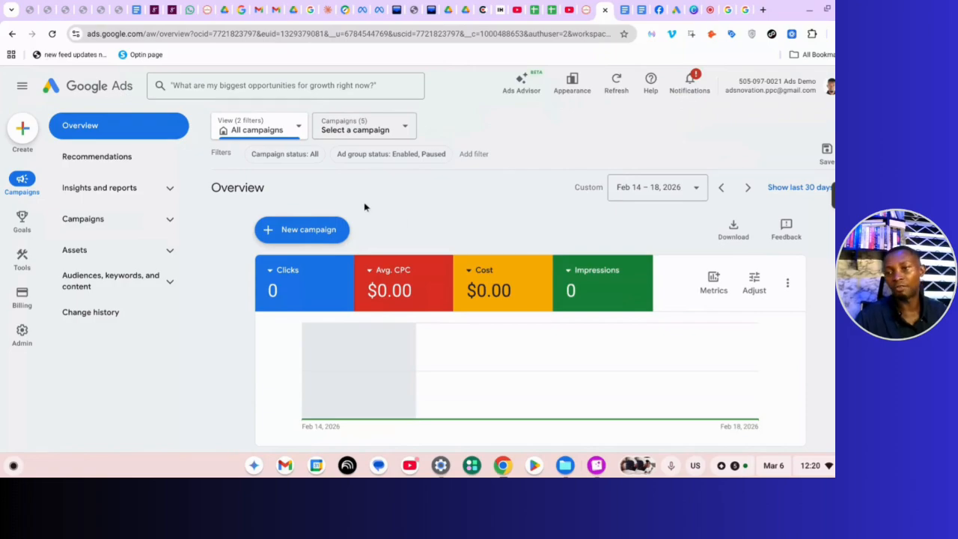
Step: Open the Promotions page in the account's billing section
{"action": "mouse_move", "coordinate": [30, 260]}
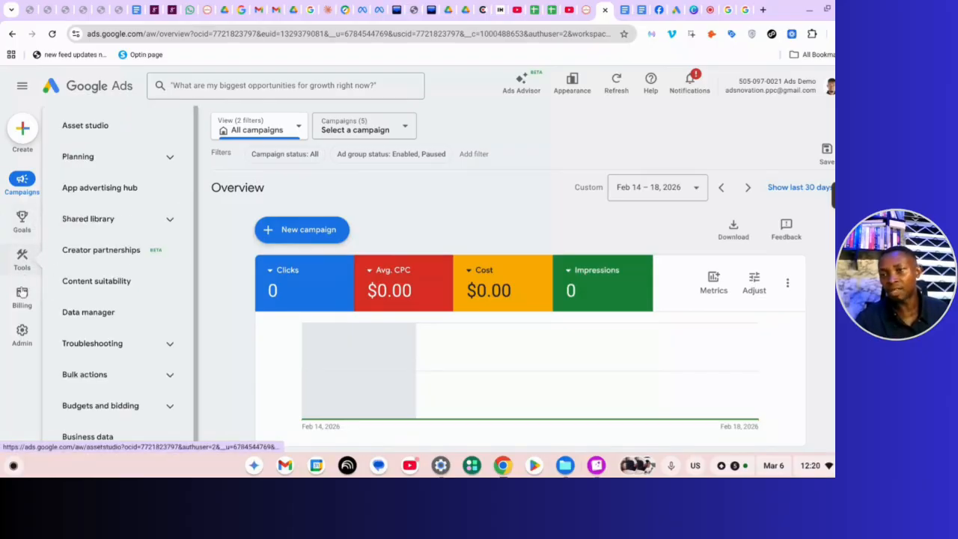
{"action": "mouse_move", "coordinate": [22, 333]}
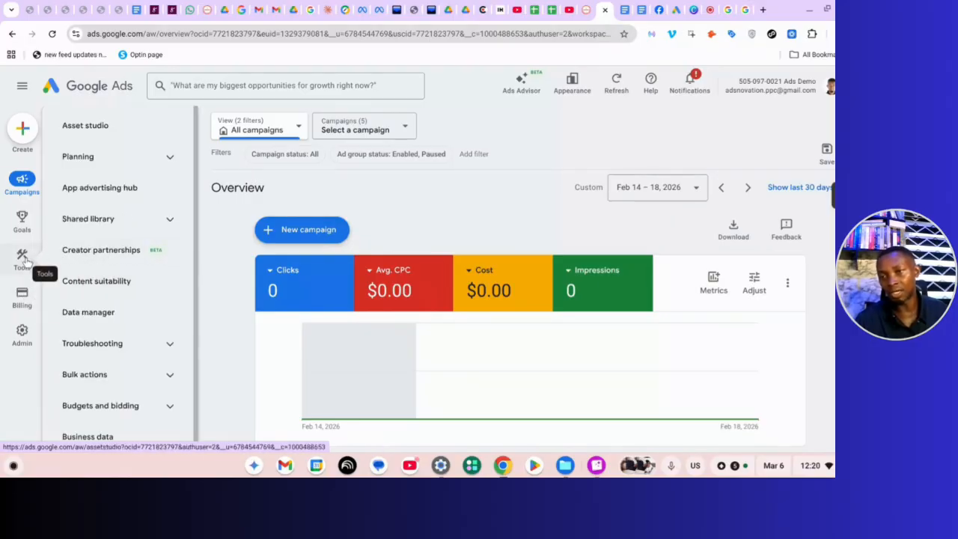
{"action": "mouse_move", "coordinate": [23, 302]}
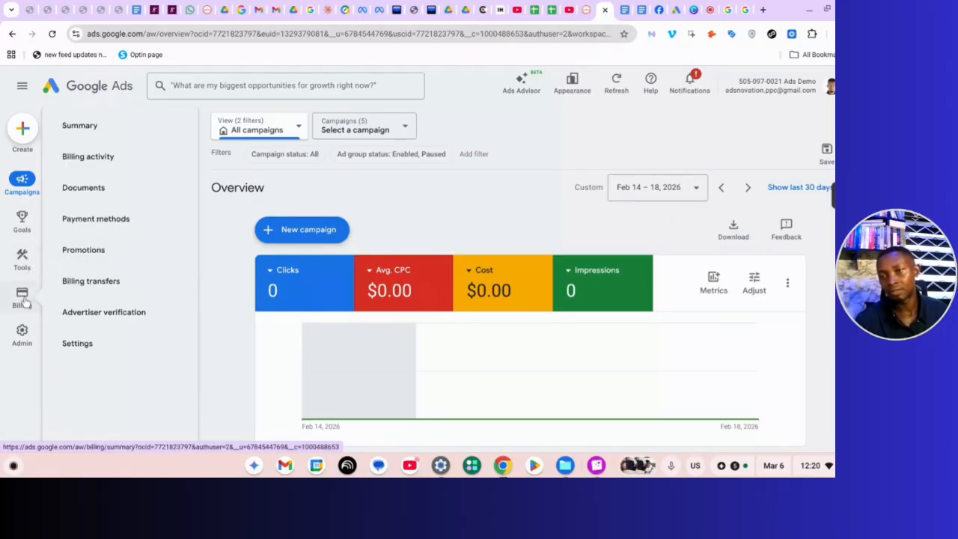
{"action": "left_click", "coordinate": [99, 262]}
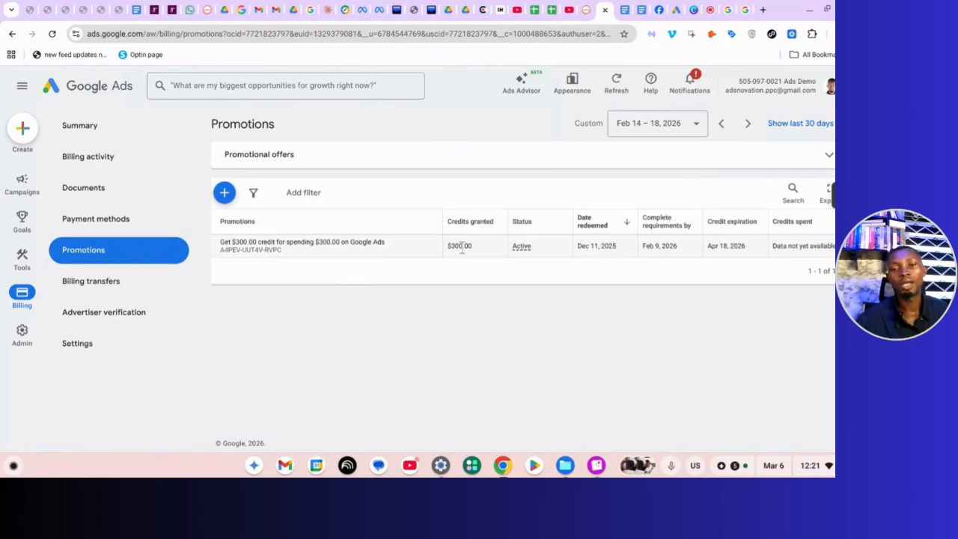
Step: Examine the promotion's granted credit, redemption date, requirements deadline and credit expiration date
{"action": "left_click_drag", "start_coordinate": [448, 245], "coordinate": [477, 248]}
{"action": "left_click", "coordinate": [514, 342]}
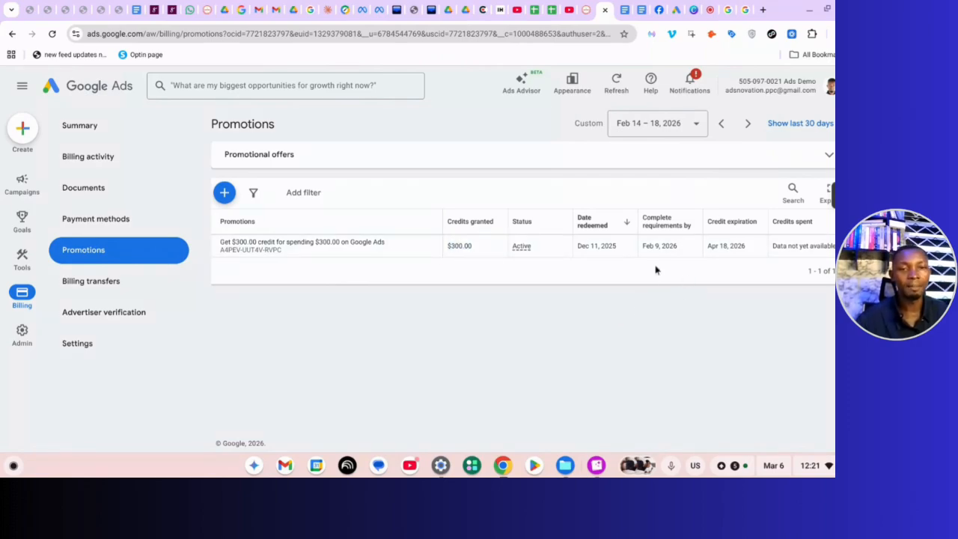
{"action": "left_click_drag", "start_coordinate": [643, 250], "coordinate": [678, 250]}
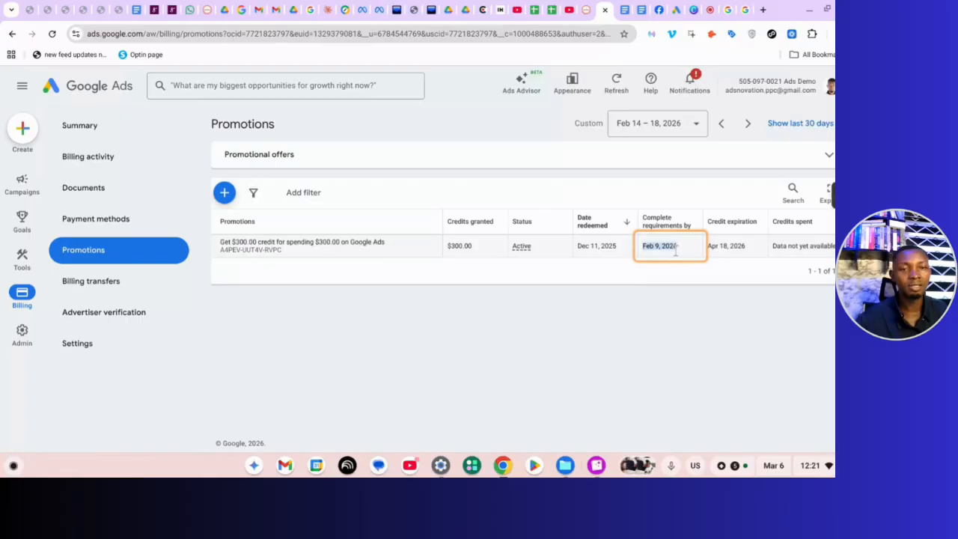
{"action": "left_click", "coordinate": [684, 304]}
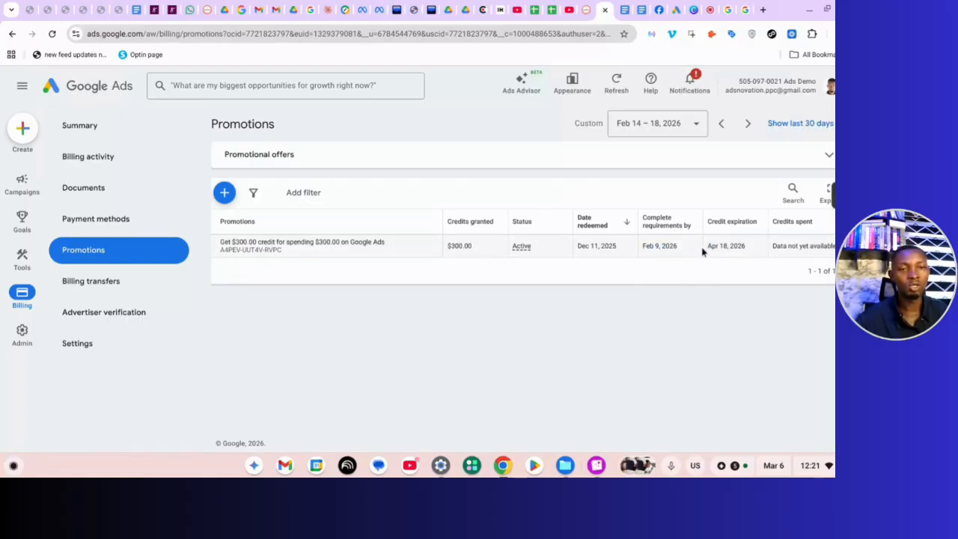
{"action": "left_click_drag", "start_coordinate": [702, 252], "coordinate": [743, 249]}
{"action": "left_click", "coordinate": [726, 304]}
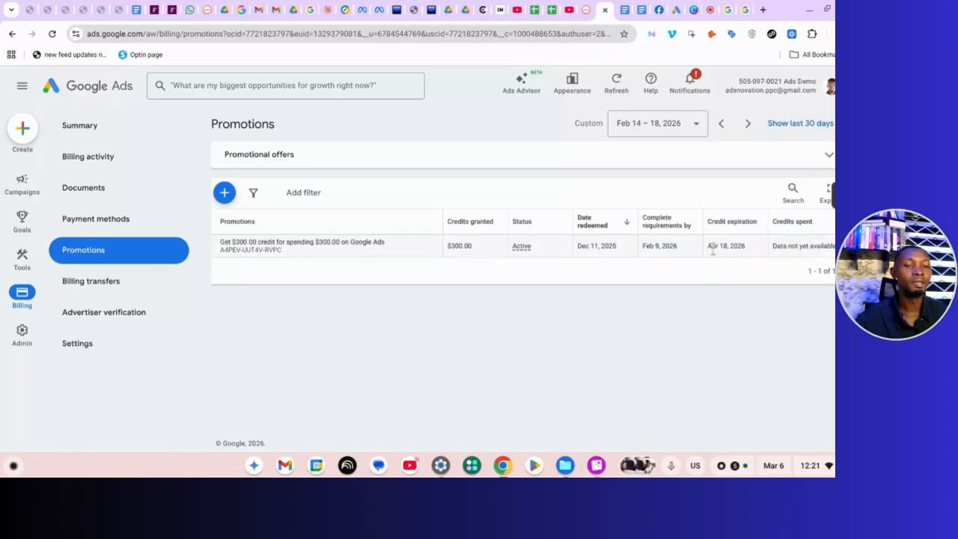
{"action": "left_click_drag", "start_coordinate": [709, 247], "coordinate": [744, 253]}
{"action": "left_click", "coordinate": [727, 304]}
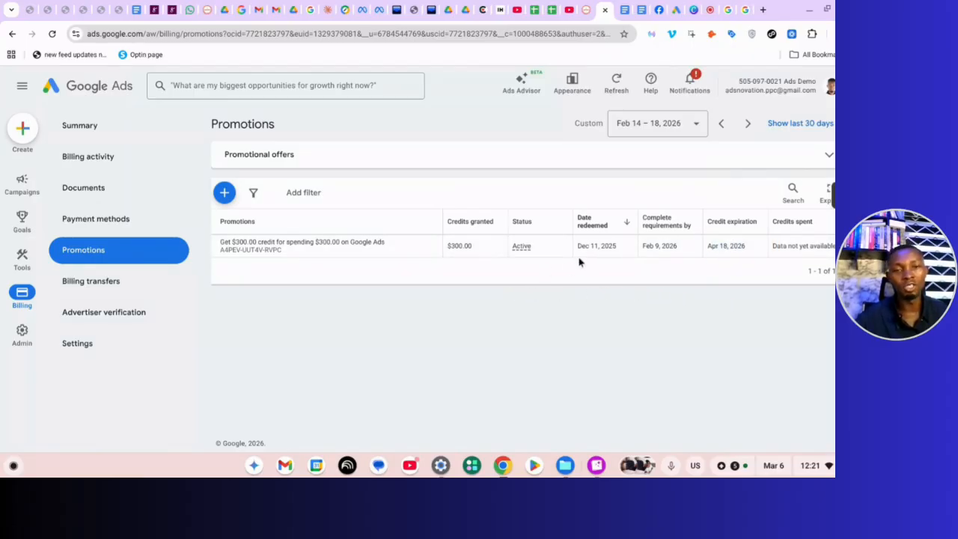
{"action": "left_click_drag", "start_coordinate": [575, 253], "coordinate": [613, 248]}
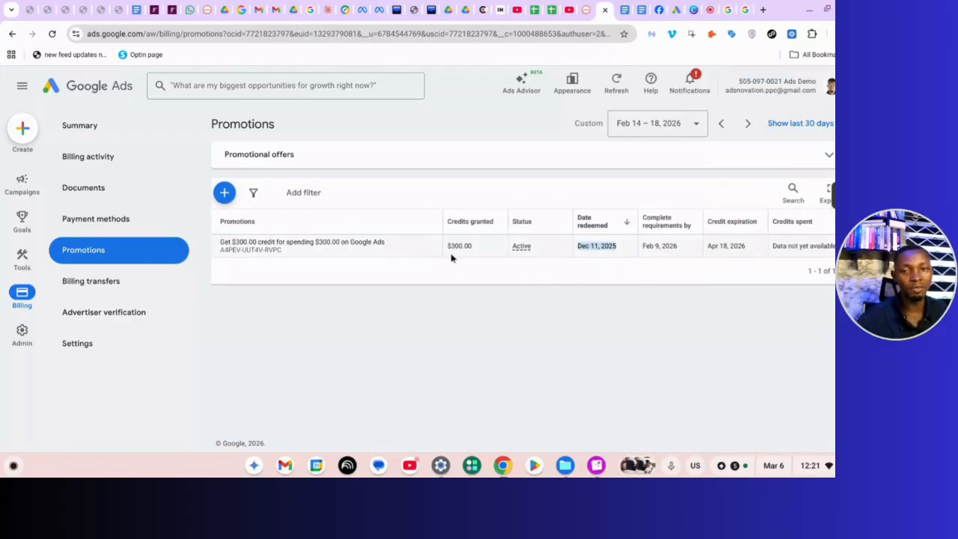
{"action": "left_click", "coordinate": [470, 248]}
{"action": "left_click", "coordinate": [552, 305]}
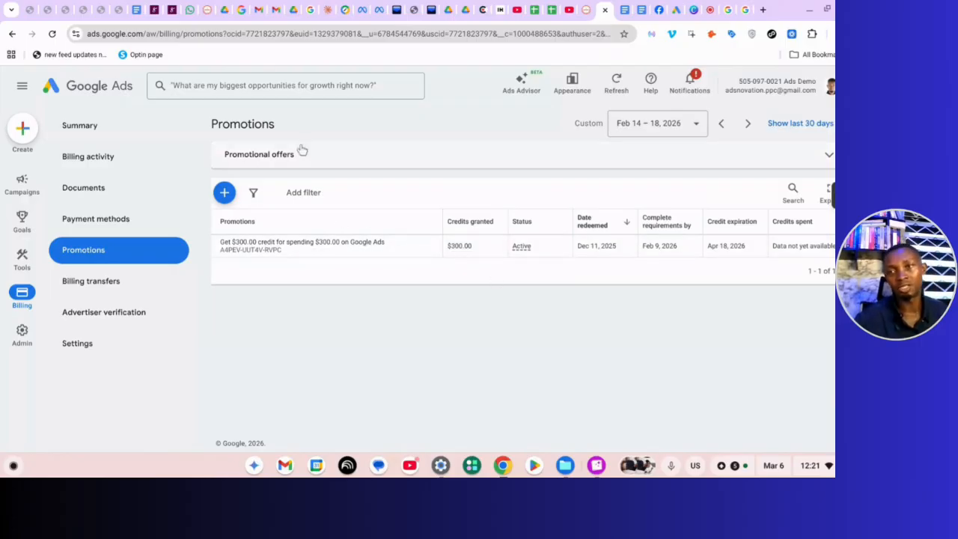
Step: Return to the account overview and look through the Goals and Tools options, including Planning and Shared library
{"action": "left_click", "coordinate": [120, 102]}
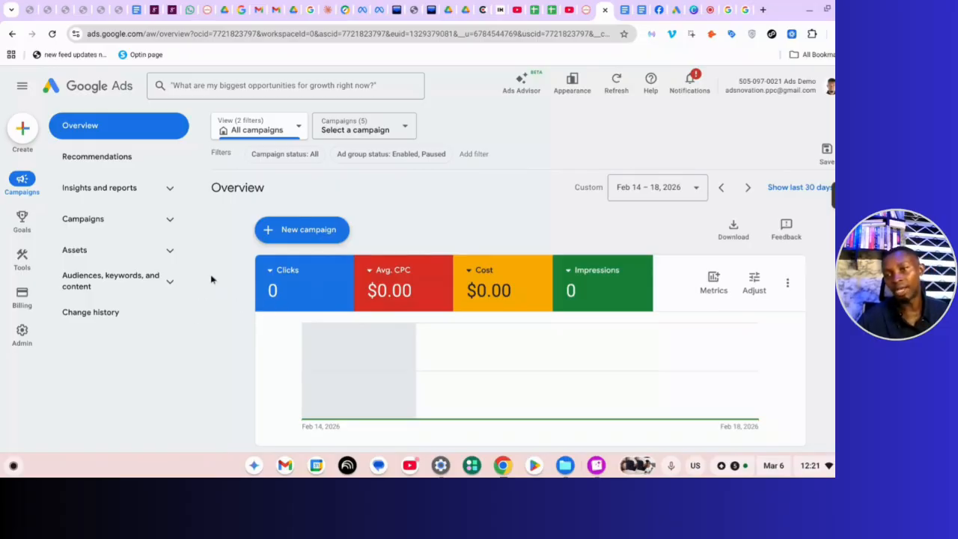
{"action": "mouse_move", "coordinate": [33, 274]}
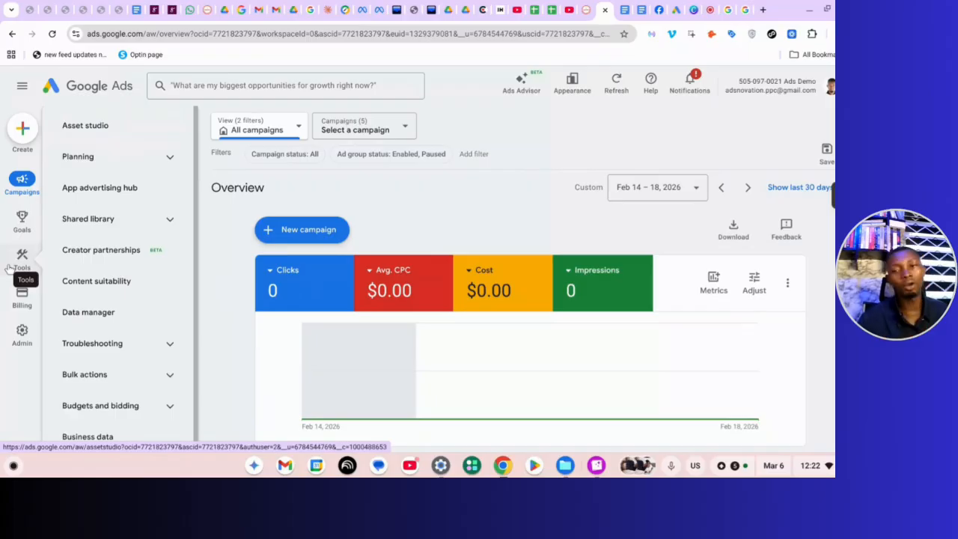
{"action": "mouse_move", "coordinate": [21, 225]}
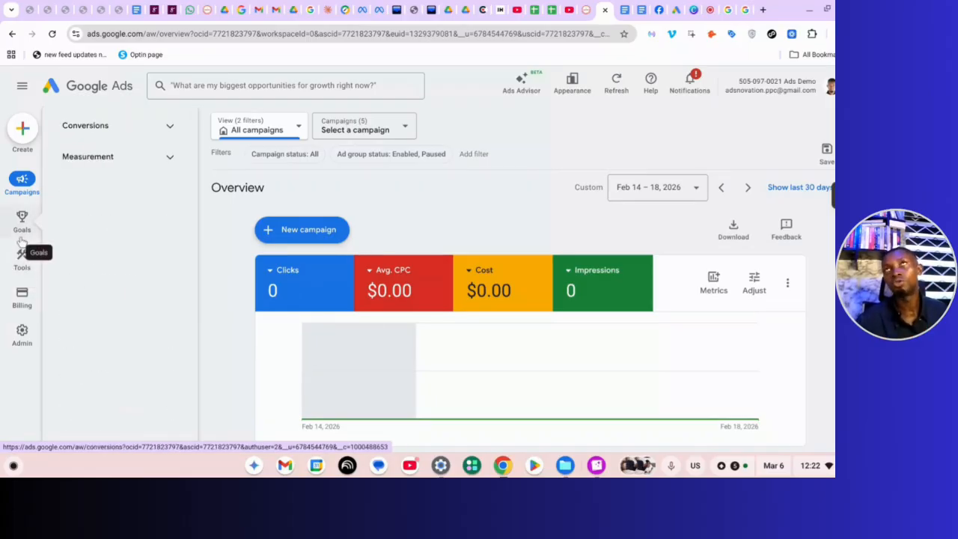
{"action": "mouse_move", "coordinate": [22, 257]}
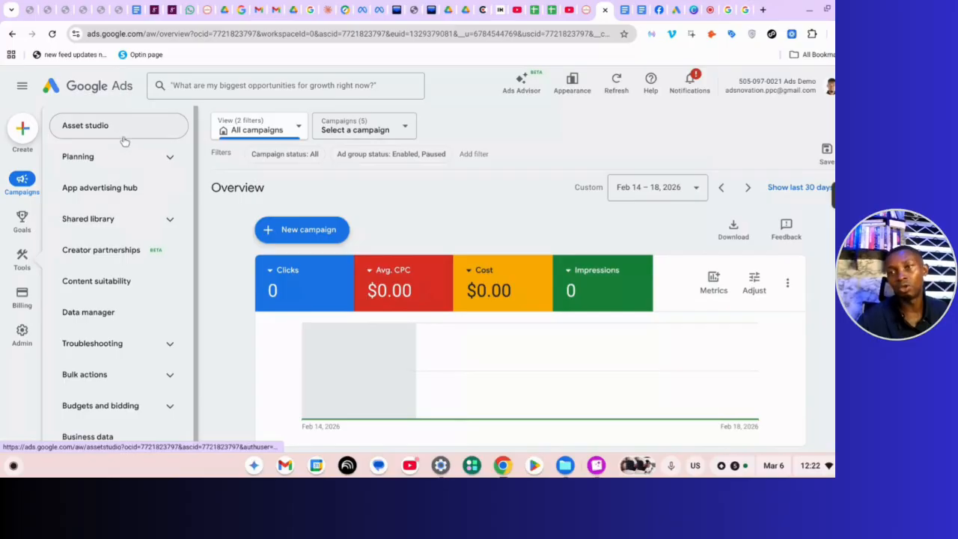
{"action": "left_click", "coordinate": [179, 158]}
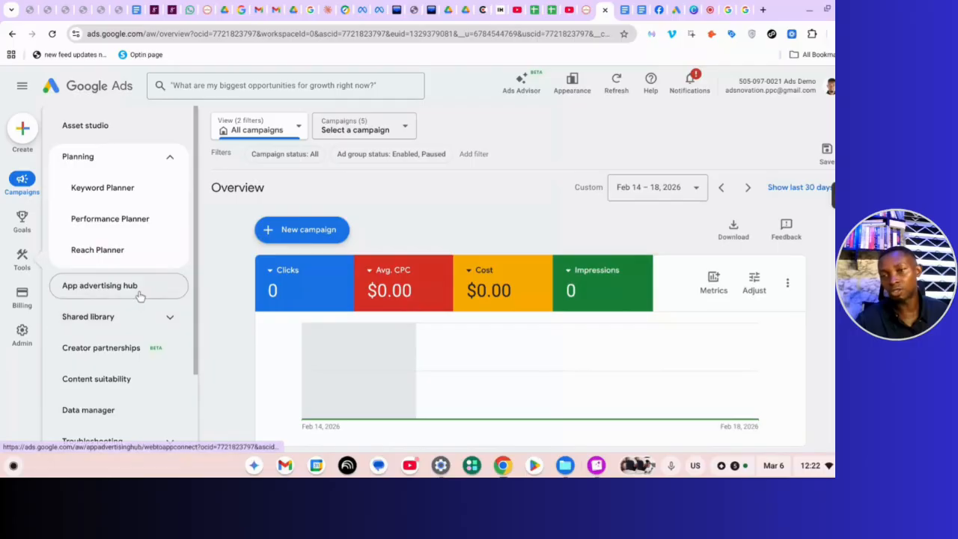
{"action": "left_click", "coordinate": [174, 318]}
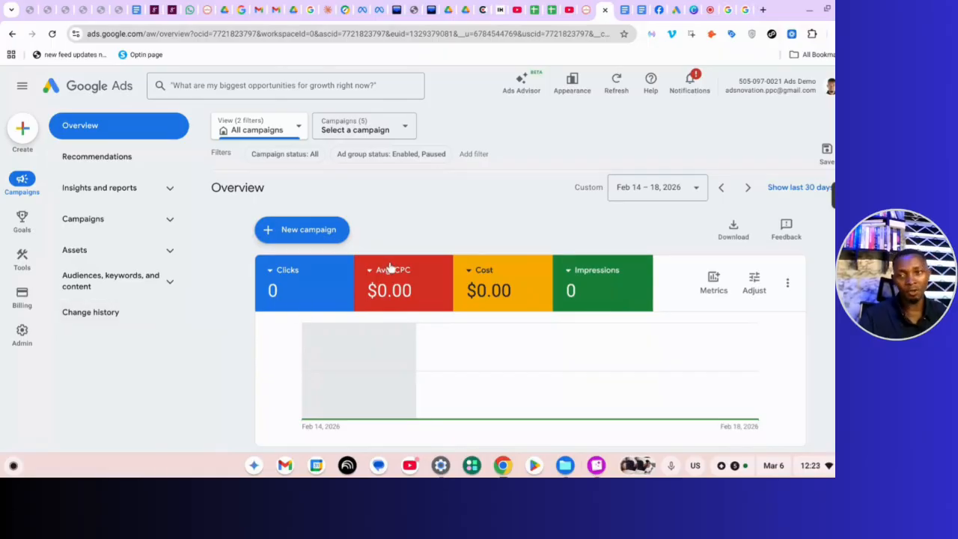
Step: Start a new campaign from the overview and look over the available campaign objectives
{"action": "left_click", "coordinate": [317, 231]}
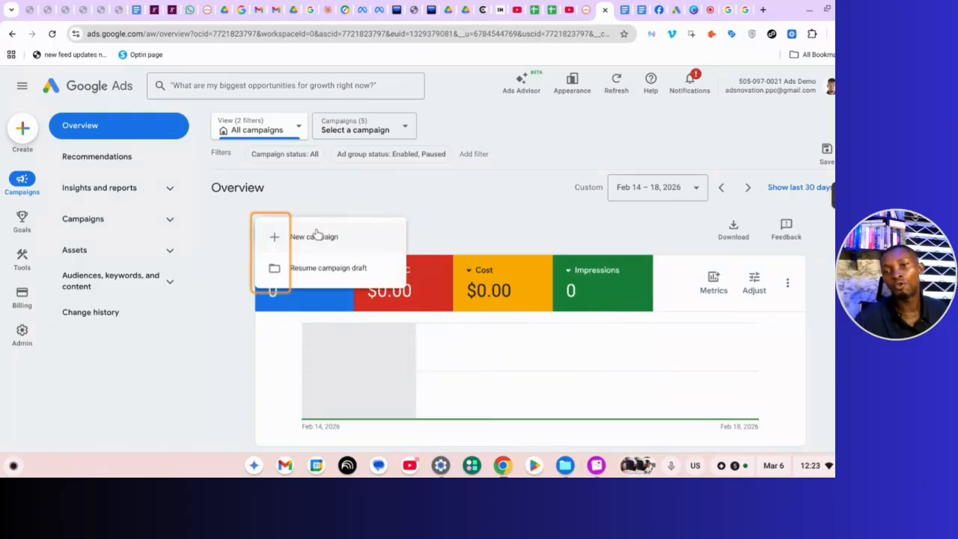
{"action": "left_click", "coordinate": [318, 236]}
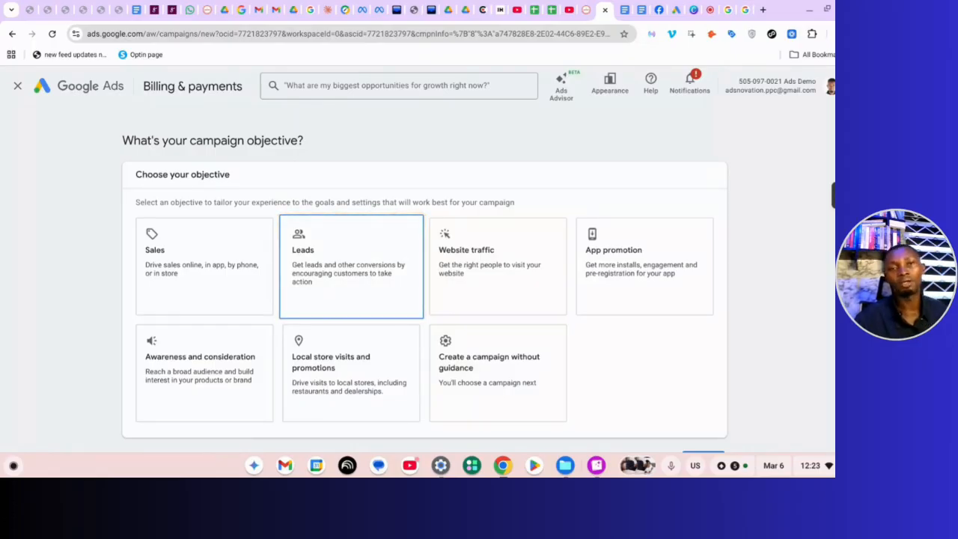
{"action": "scroll", "coordinate": [424, 285], "scroll_direction": "down", "scroll_amount": 1}
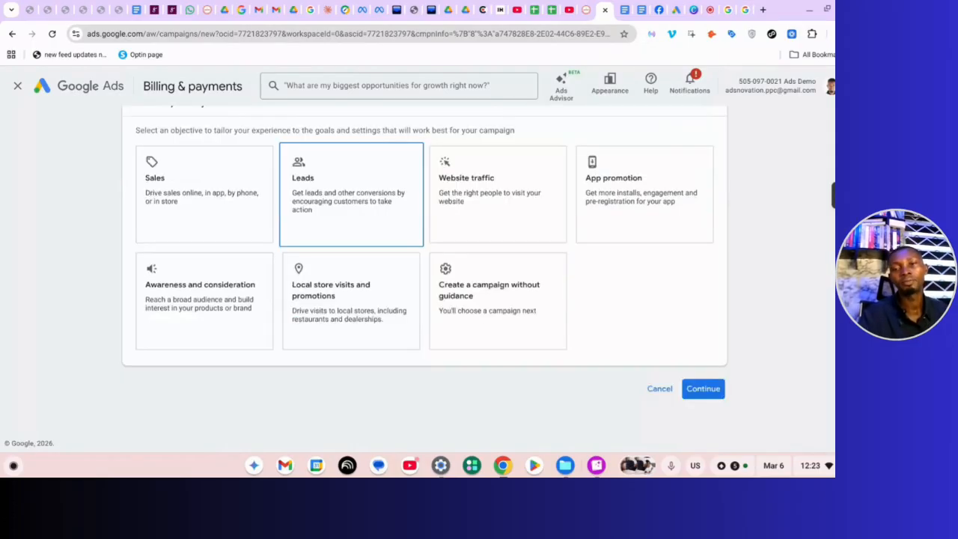
{"action": "scroll", "coordinate": [423, 285], "scroll_direction": "up", "scroll_amount": 1}
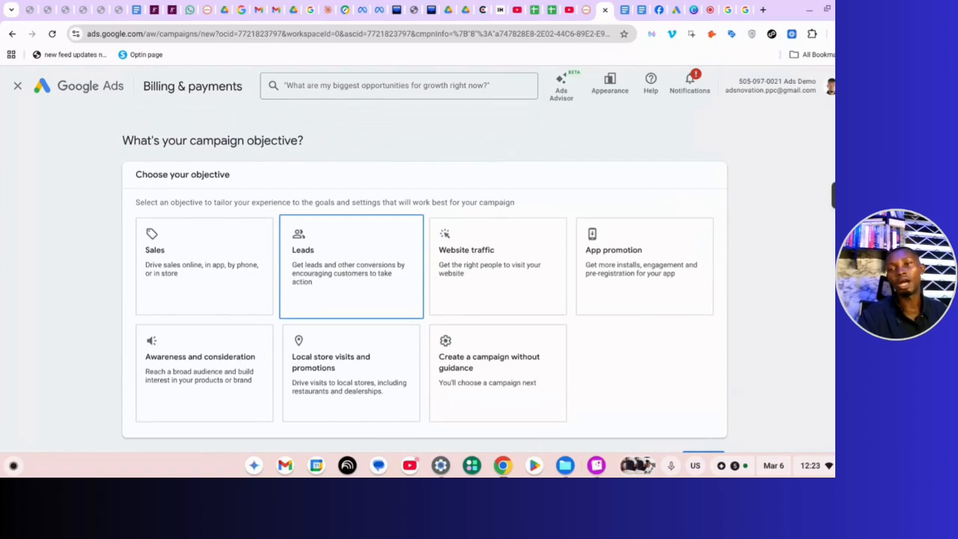
{"action": "left_click", "coordinate": [235, 222]}
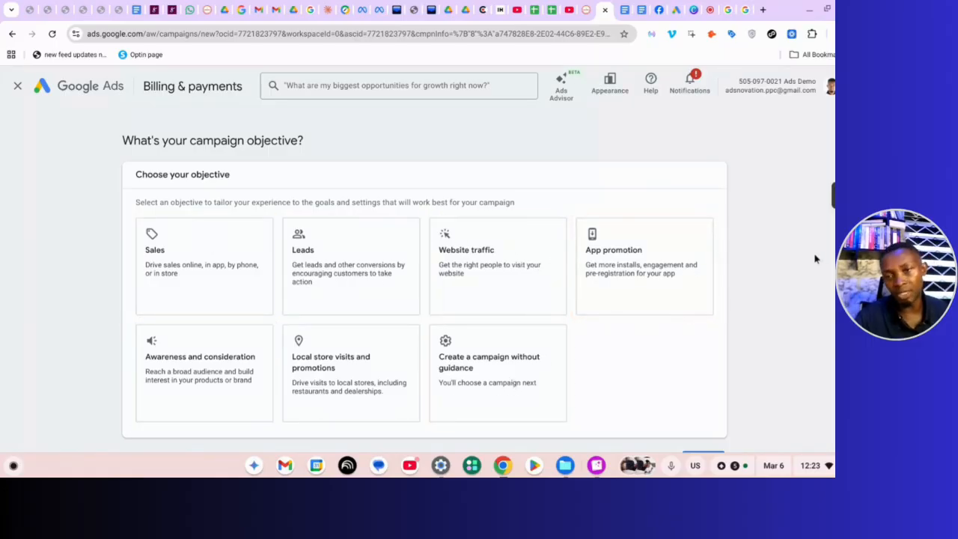
{"action": "left_click", "coordinate": [469, 371]}
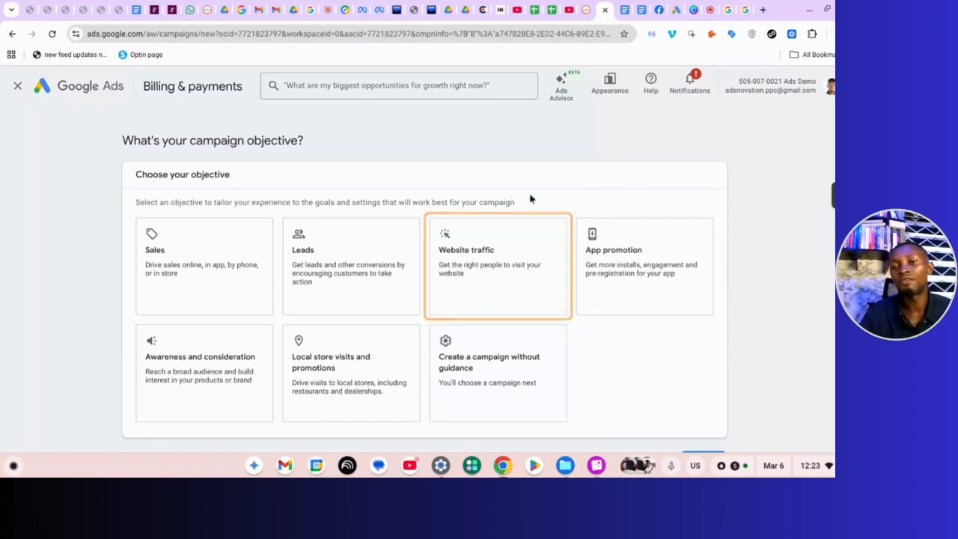
Step: Examine the campaign objectives one by one, from Sales, Leads and Website traffic to App promotion, Awareness and consideration, and Local store visits and promotions
{"action": "left_click", "coordinate": [178, 262]}
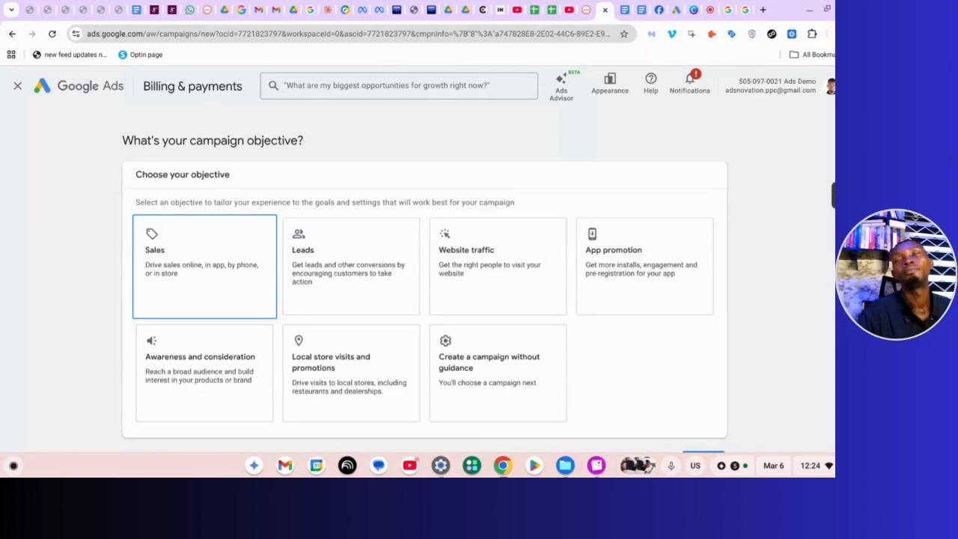
{"action": "left_click", "coordinate": [297, 270]}
{"action": "left_click", "coordinate": [260, 272]}
{"action": "left_click", "coordinate": [309, 266]}
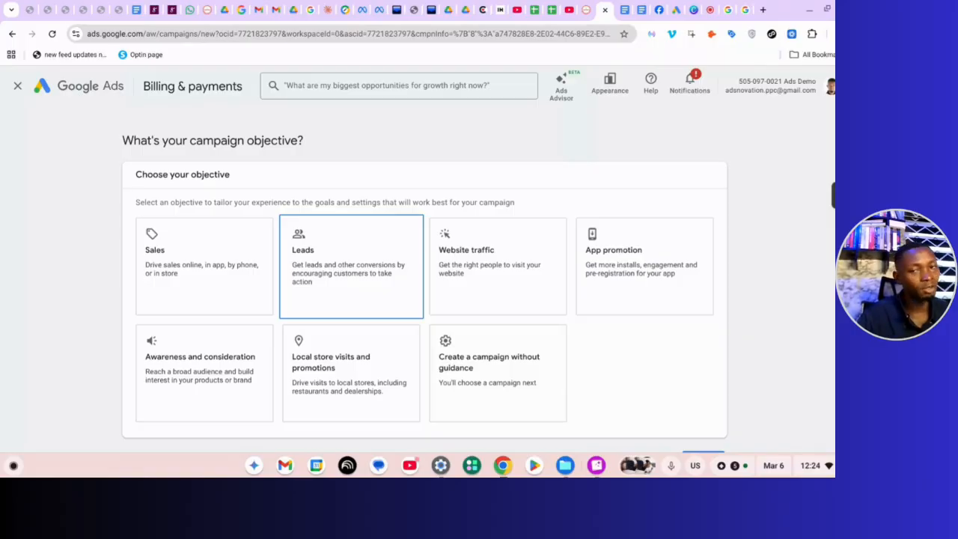
{"action": "left_click", "coordinate": [490, 270]}
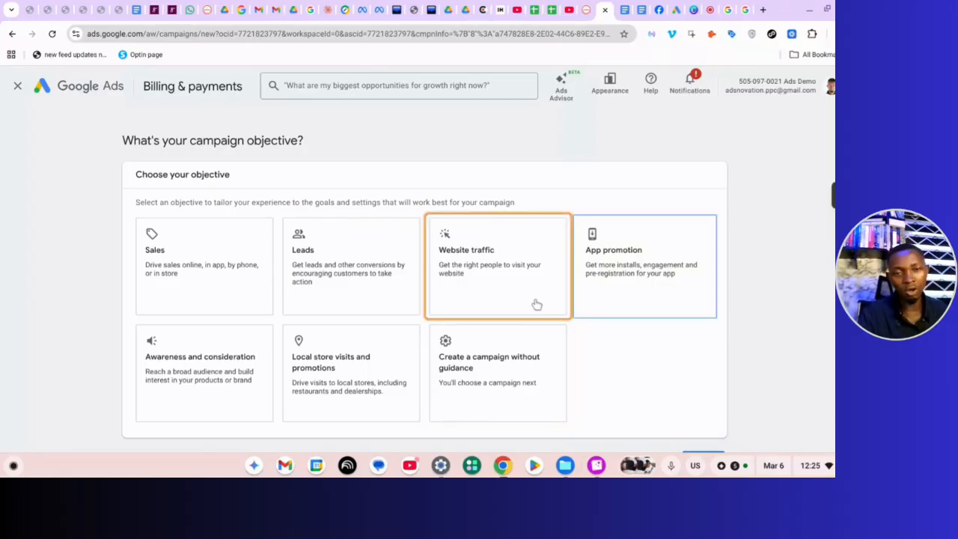
{"action": "left_click", "coordinate": [601, 289]}
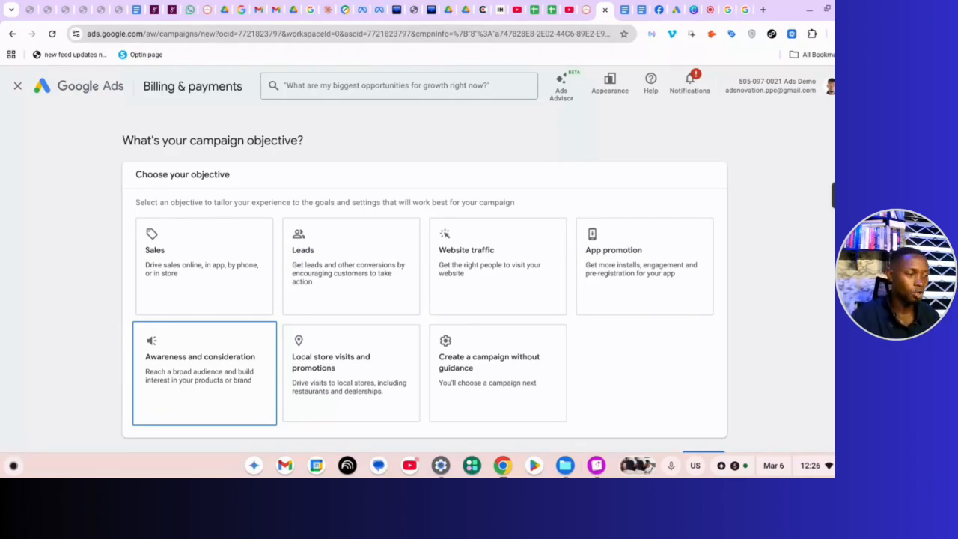
{"action": "left_click", "coordinate": [288, 394]}
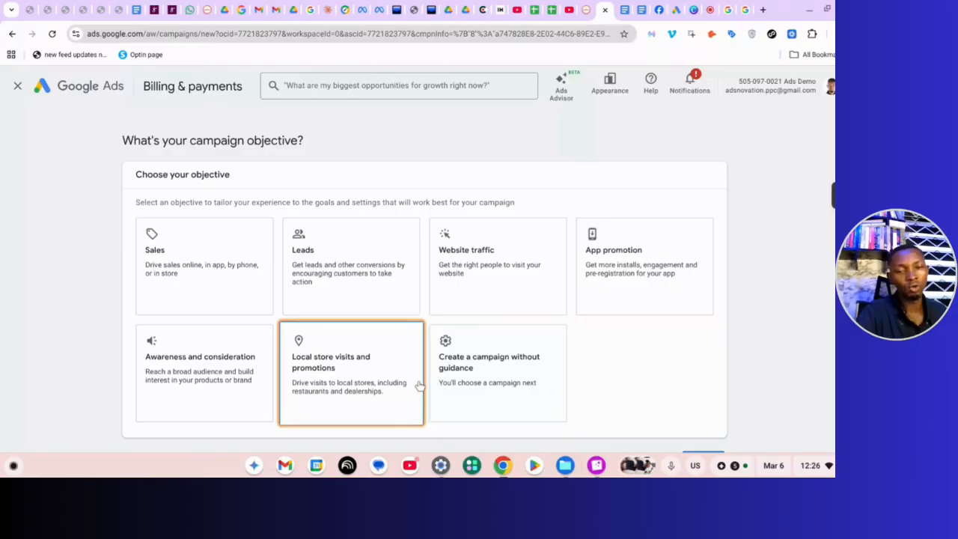
{"action": "left_click", "coordinate": [442, 380]}
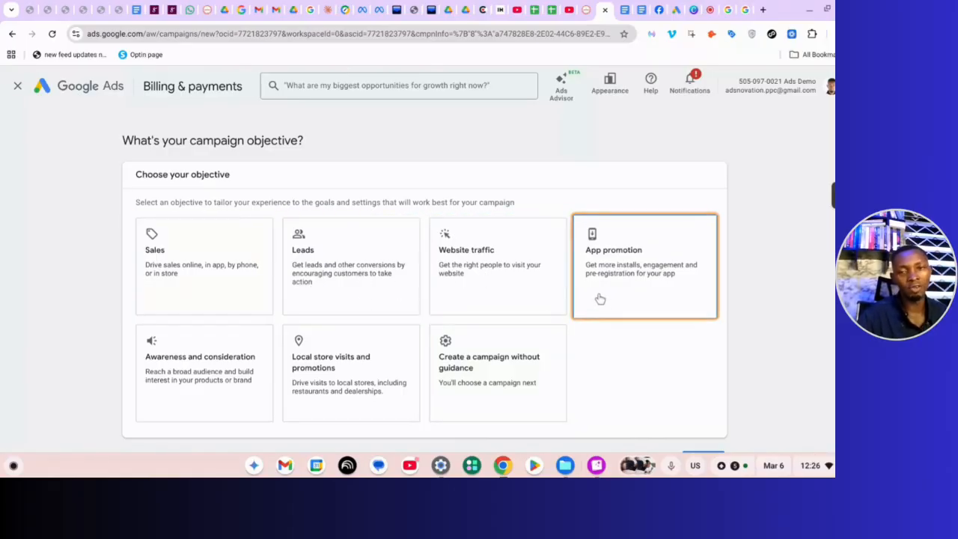
{"action": "left_click", "coordinate": [503, 358]}
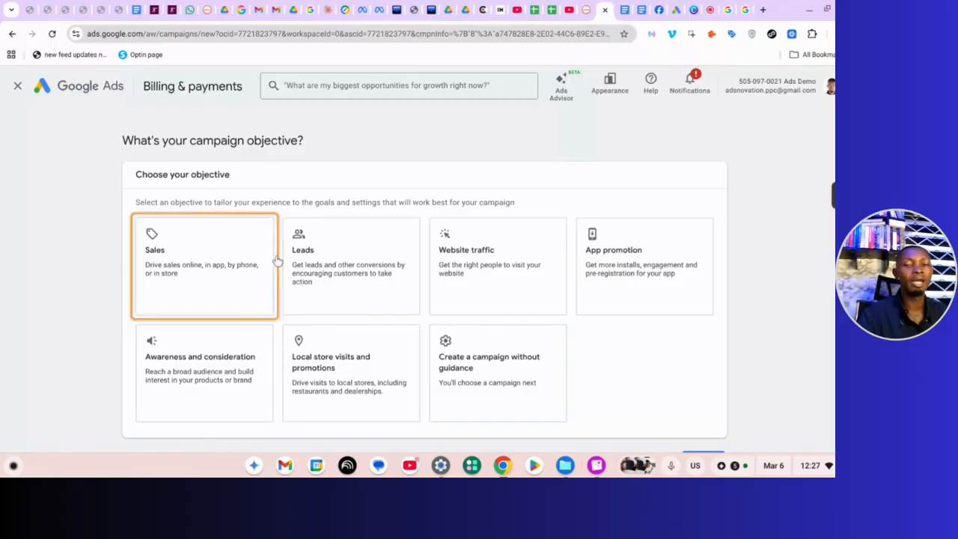
Step: Choose Create a campaign without guidance as the objective and bring up the available campaign types
{"action": "scroll", "coordinate": [643, 313], "scroll_direction": "down", "scroll_amount": 2}
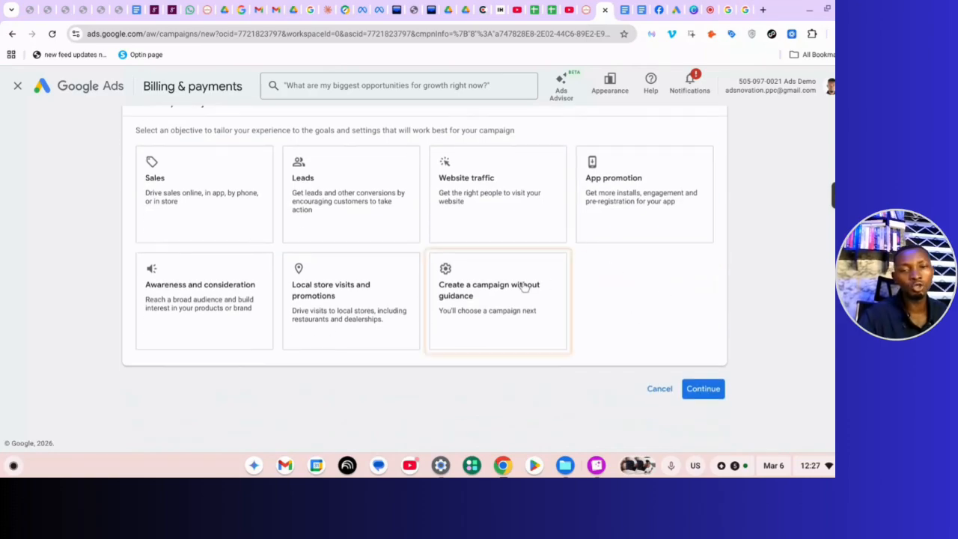
{"action": "left_click", "coordinate": [536, 301]}
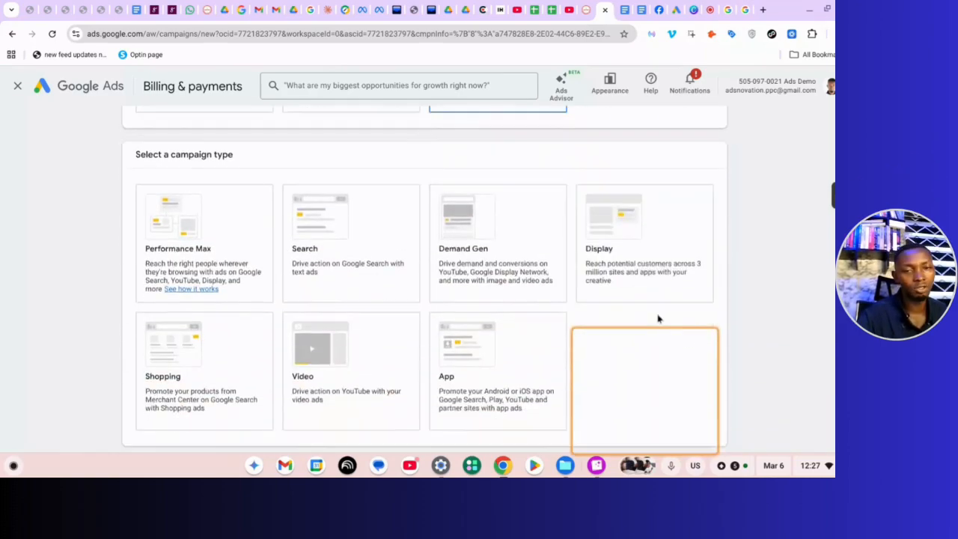
{"action": "scroll", "coordinate": [744, 285], "scroll_direction": "up", "scroll_amount": 2}
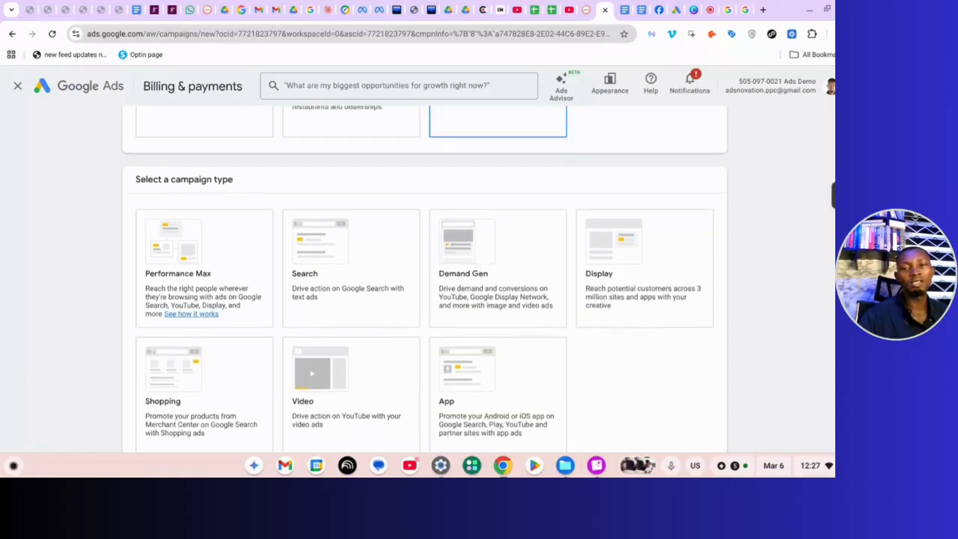
{"action": "scroll", "coordinate": [741, 287], "scroll_direction": "down", "scroll_amount": 1}
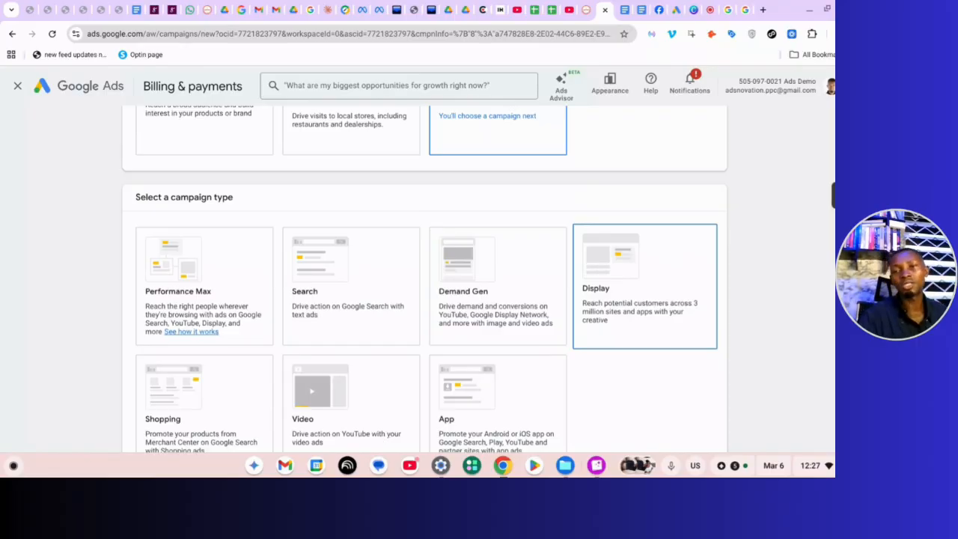
Step: Examine the Performance Max campaign type and compare it with Search and Demand Gen
{"action": "scroll", "coordinate": [631, 253], "scroll_direction": "down", "scroll_amount": 1}
{"action": "scroll", "coordinate": [632, 252], "scroll_direction": "up", "scroll_amount": 1}
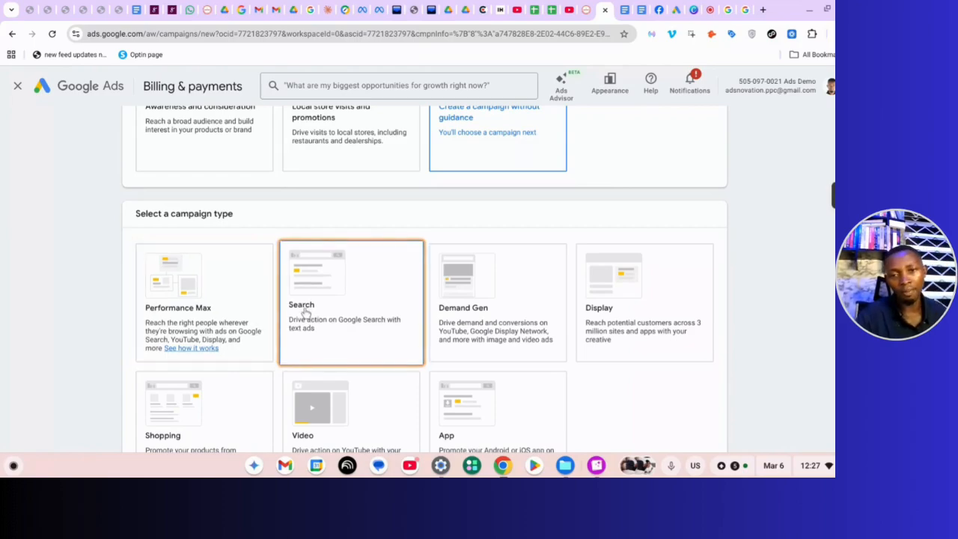
{"action": "scroll", "coordinate": [315, 374], "scroll_direction": "down", "scroll_amount": 1}
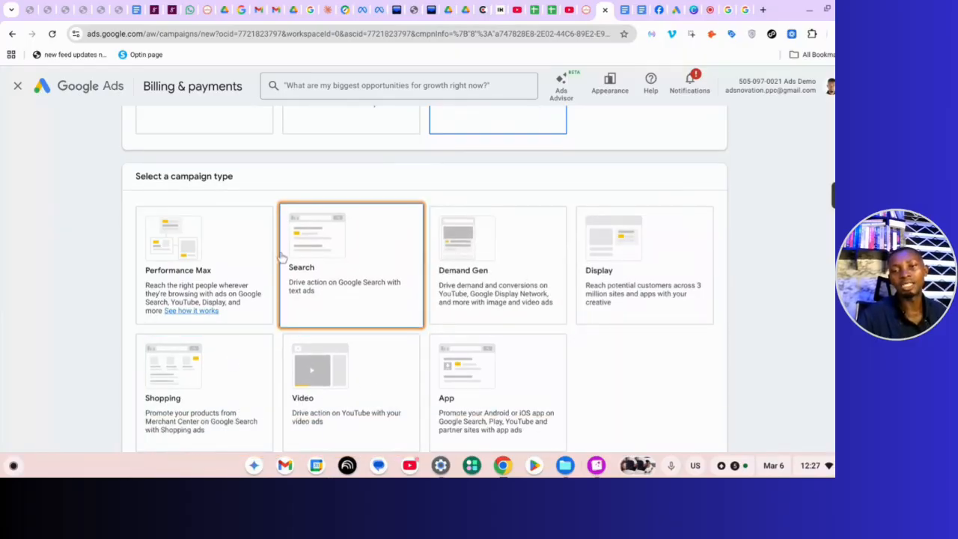
{"action": "left_click", "coordinate": [171, 269]}
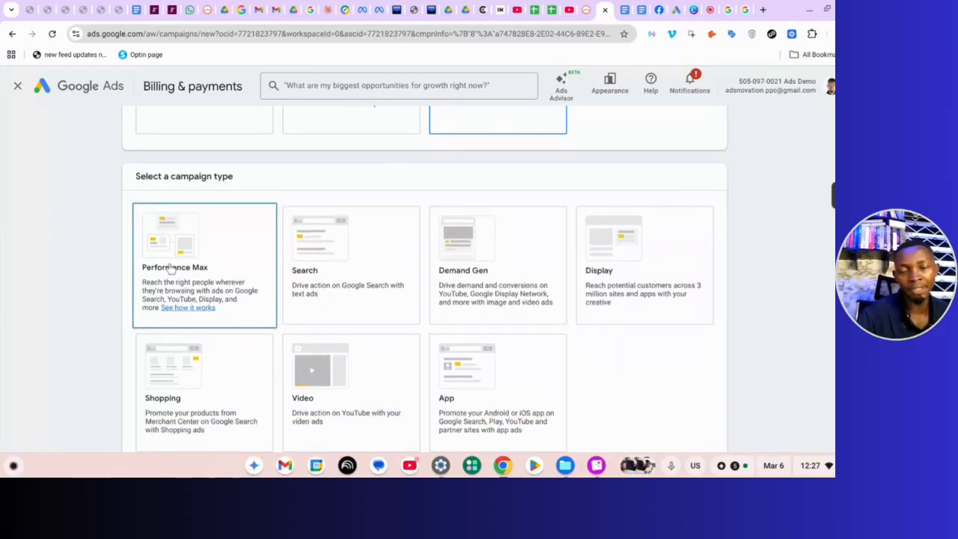
{"action": "scroll", "coordinate": [180, 254], "scroll_direction": "up", "scroll_amount": 2}
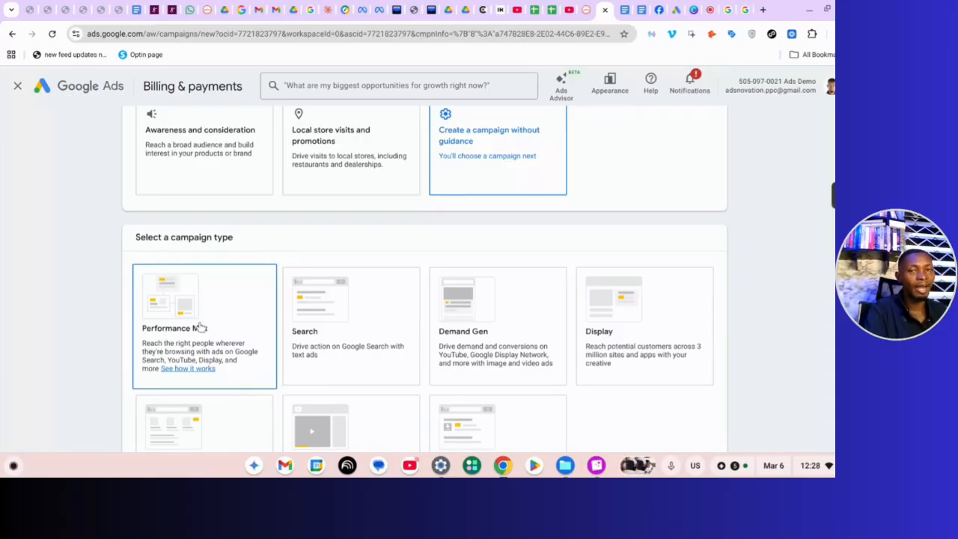
{"action": "left_click", "coordinate": [492, 320]}
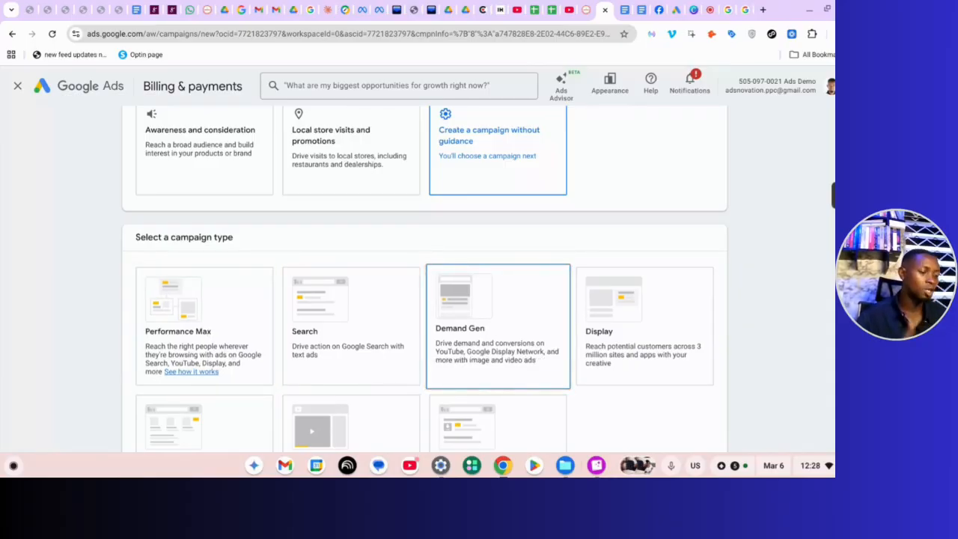
{"action": "left_click", "coordinate": [286, 321]}
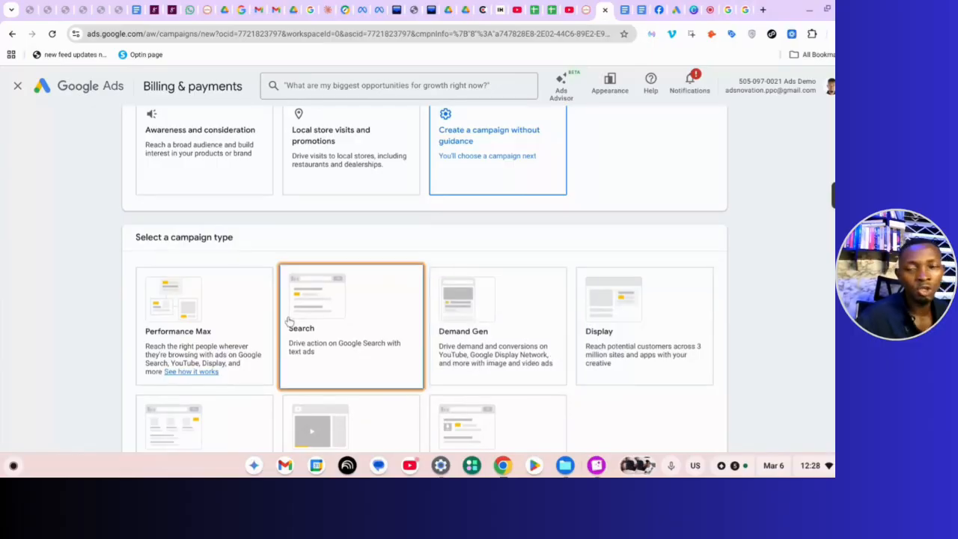
{"action": "left_click", "coordinate": [235, 321]}
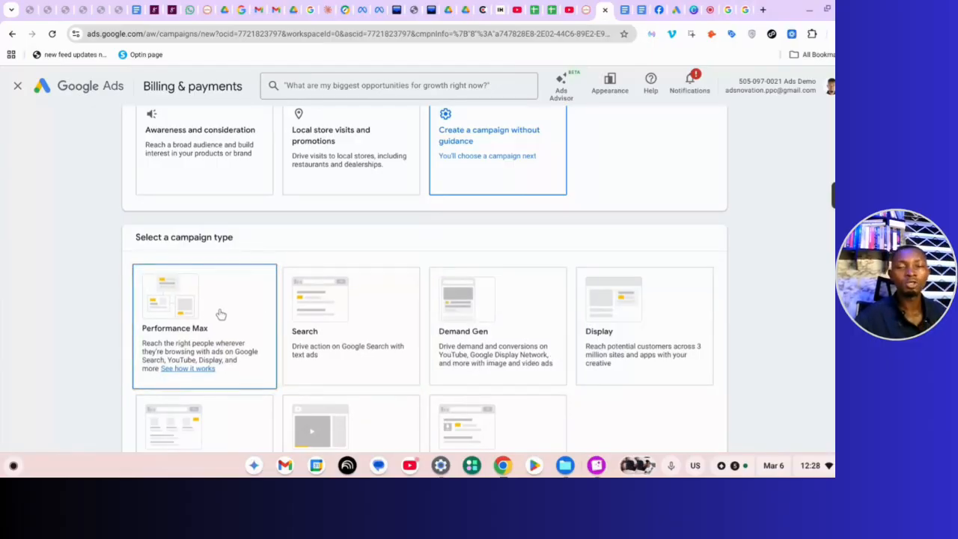
{"action": "left_click", "coordinate": [284, 326]}
{"action": "left_click", "coordinate": [443, 338]}
{"action": "left_click", "coordinate": [235, 370]}
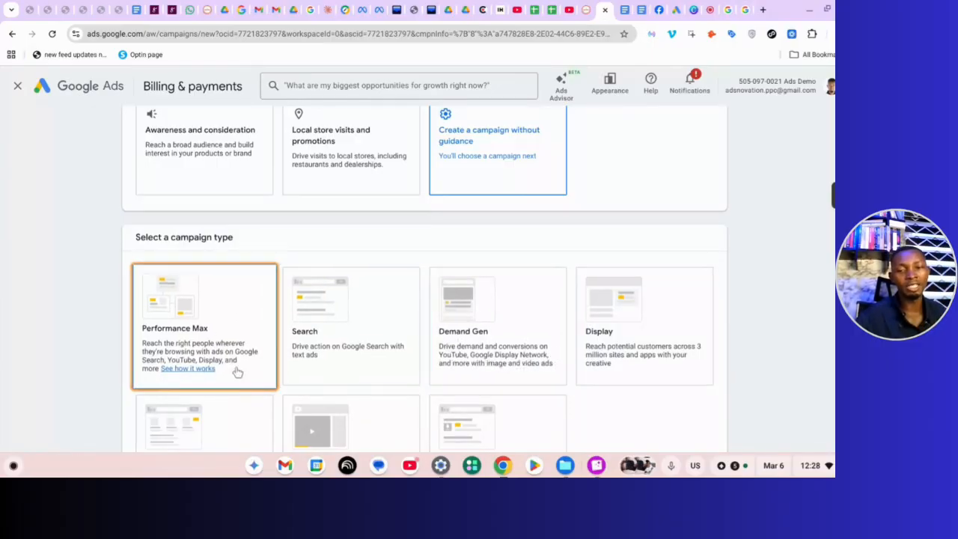
Step: Look over the Search campaign type's description alongside the neighbouring Display and Demand Gen types
{"action": "scroll", "coordinate": [337, 315], "scroll_direction": "down", "scroll_amount": 1}
{"action": "left_click", "coordinate": [427, 262]}
{"action": "left_click", "coordinate": [263, 274]}
{"action": "left_click", "coordinate": [459, 292]}
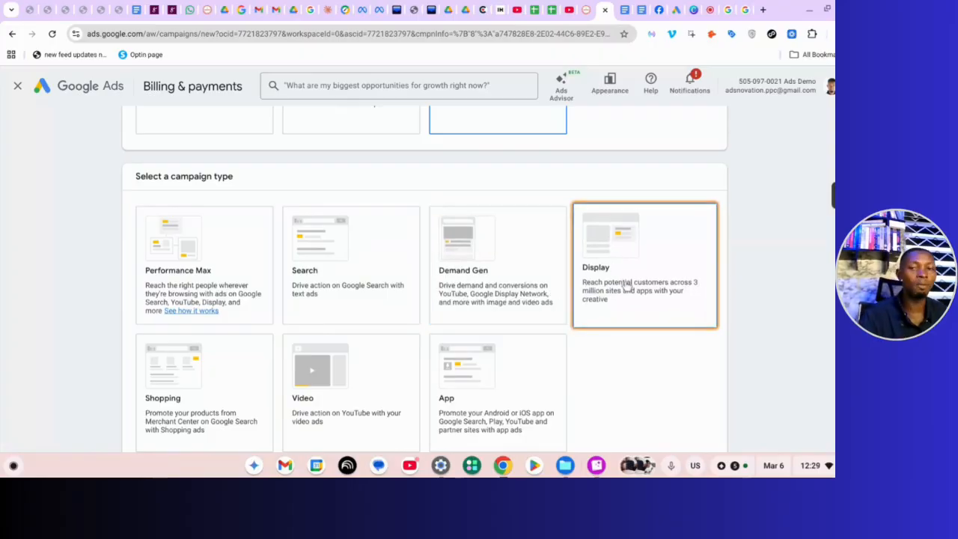
{"action": "scroll", "coordinate": [404, 290], "scroll_direction": "up", "scroll_amount": 1}
{"action": "left_click", "coordinate": [405, 290]}
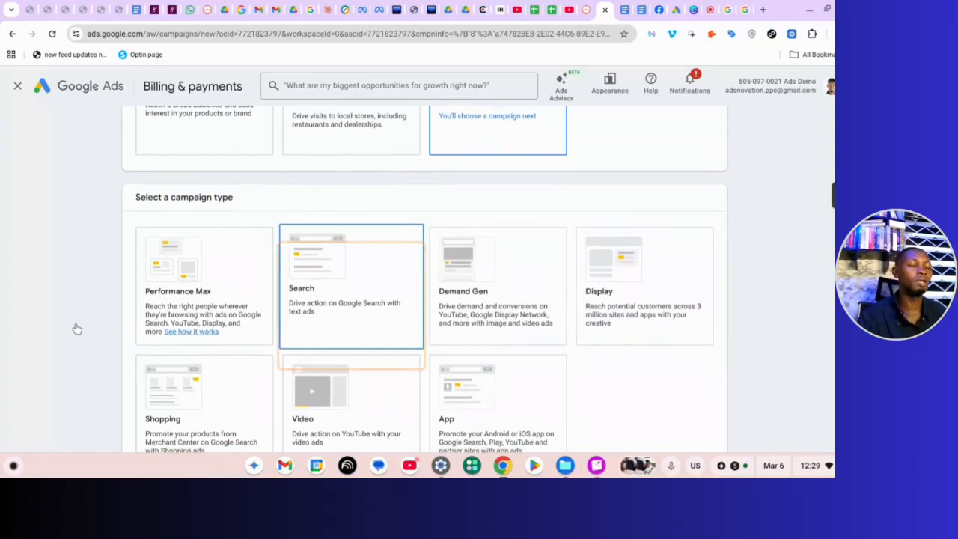
{"action": "left_click", "coordinate": [343, 297]}
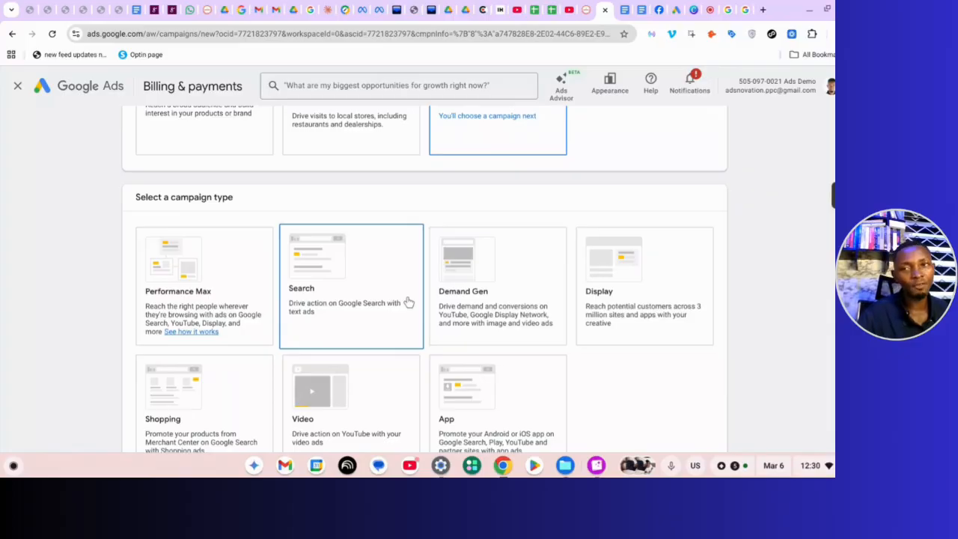
{"action": "left_click", "coordinate": [441, 307]}
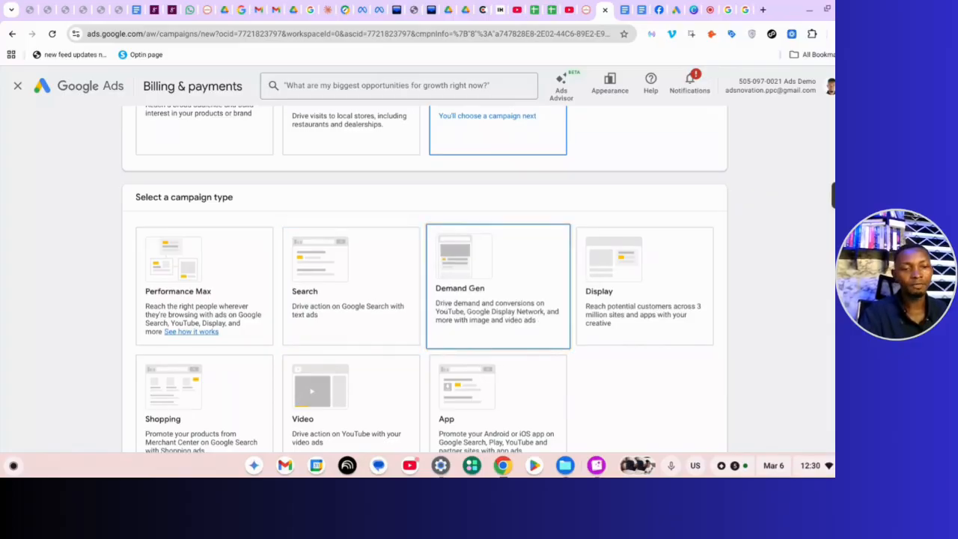
Step: Examine the descriptions of the Demand Gen, Display, Shopping, Video and App campaign types
{"action": "scroll", "coordinate": [440, 301], "scroll_direction": "down", "scroll_amount": 2}
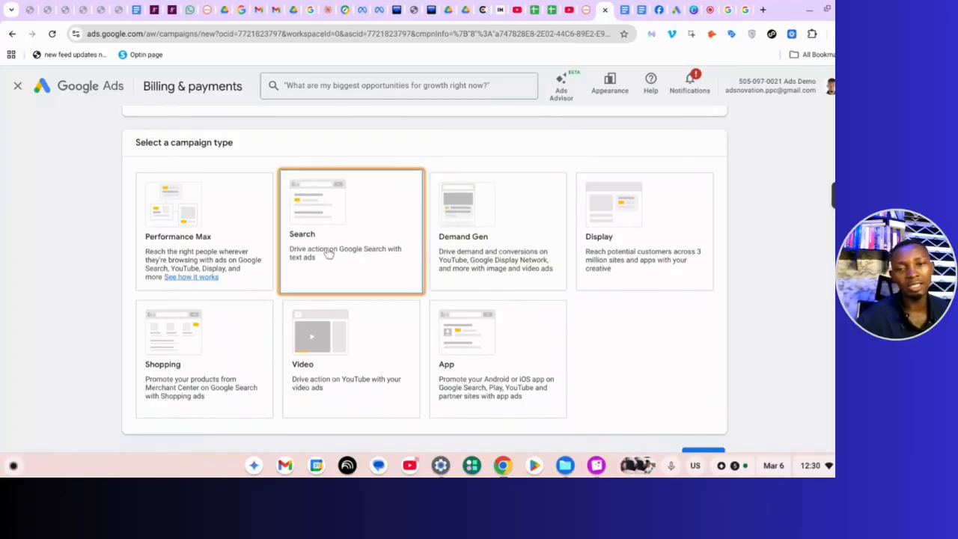
{"action": "left_click", "coordinate": [229, 260]}
{"action": "left_click", "coordinate": [465, 269]}
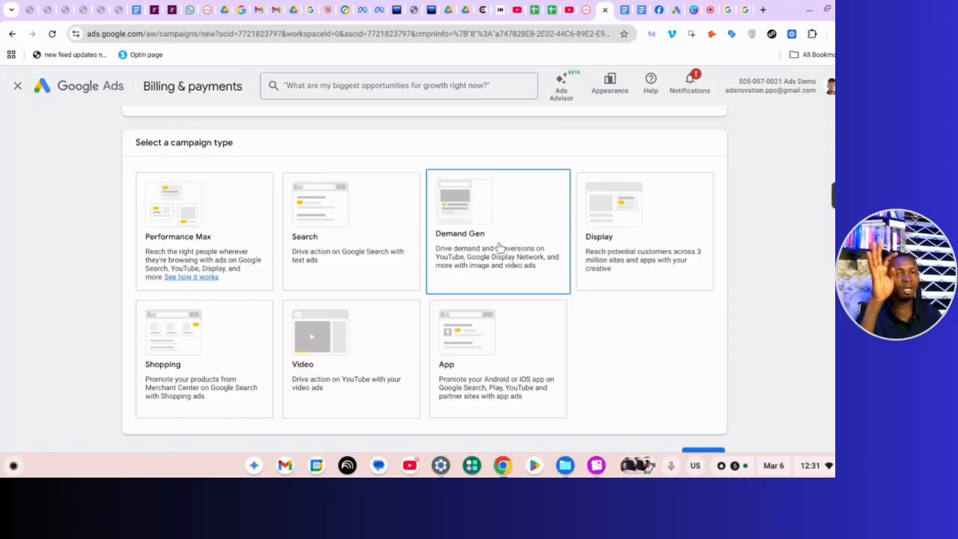
{"action": "left_click", "coordinate": [507, 283]}
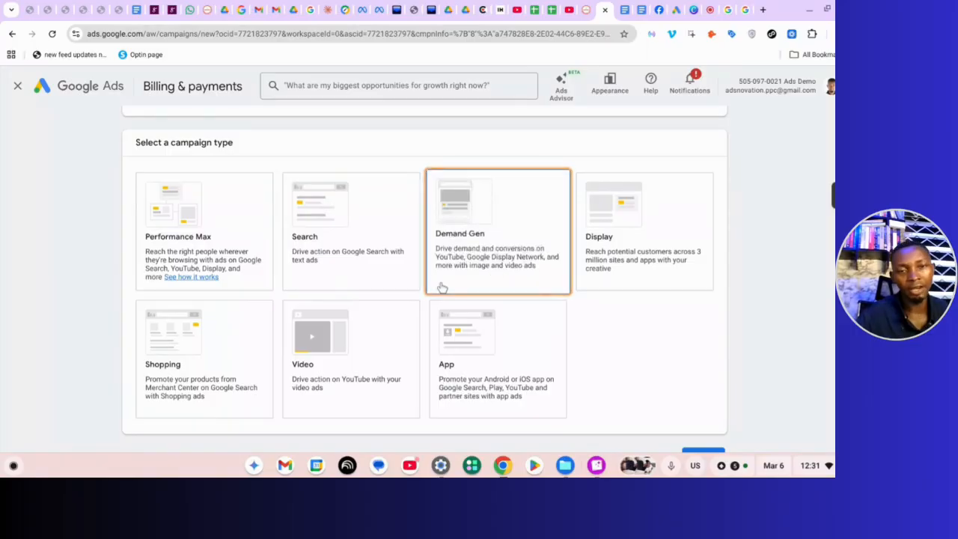
{"action": "left_click", "coordinate": [645, 278]}
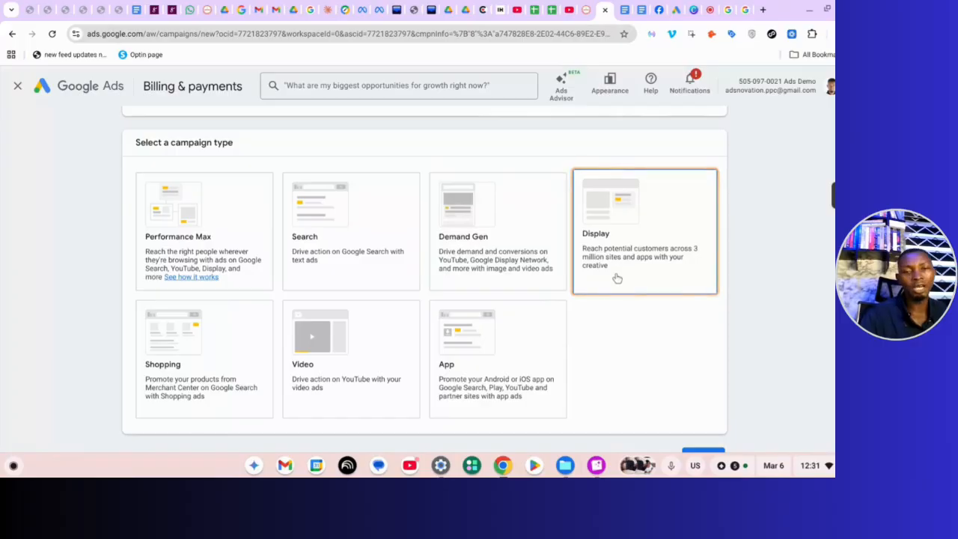
{"action": "left_click", "coordinate": [141, 322]}
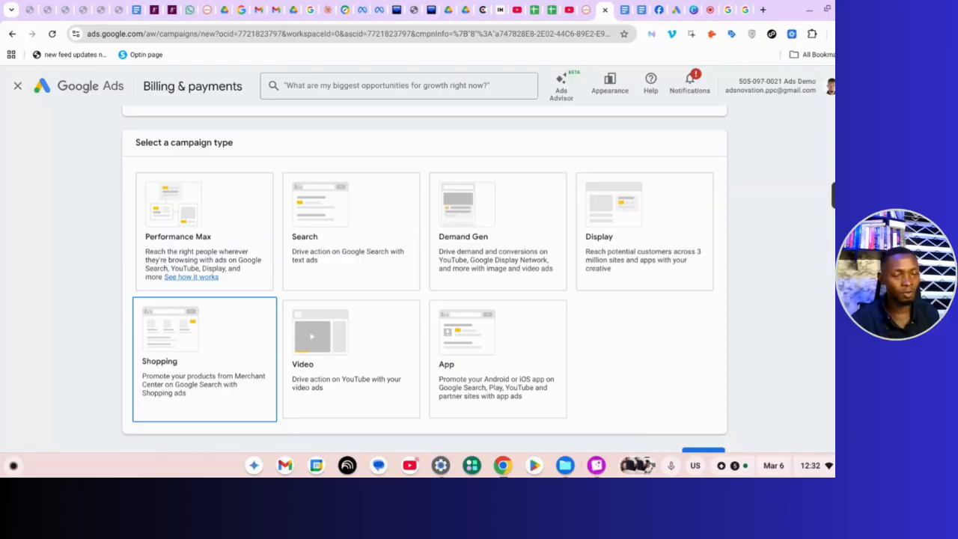
{"action": "left_click", "coordinate": [318, 362]}
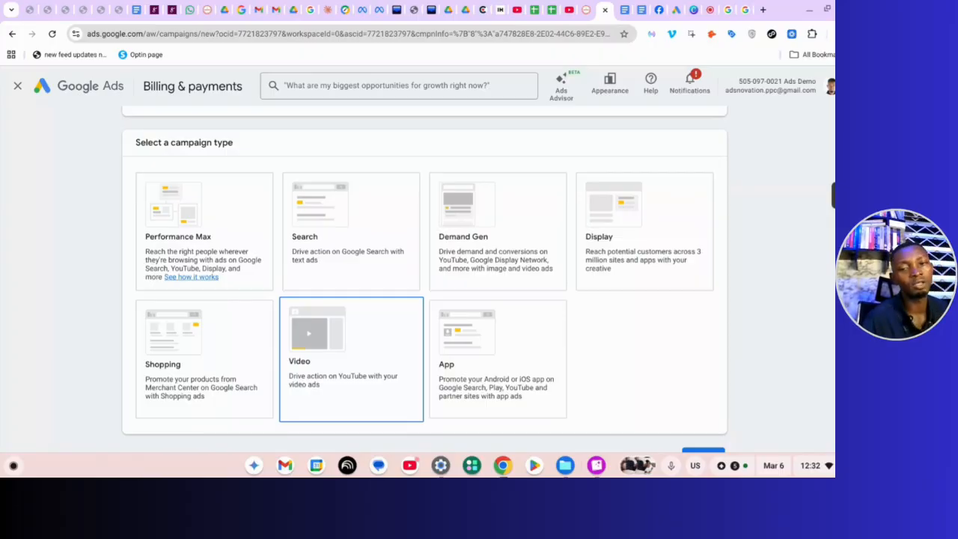
{"action": "left_click", "coordinate": [512, 349]}
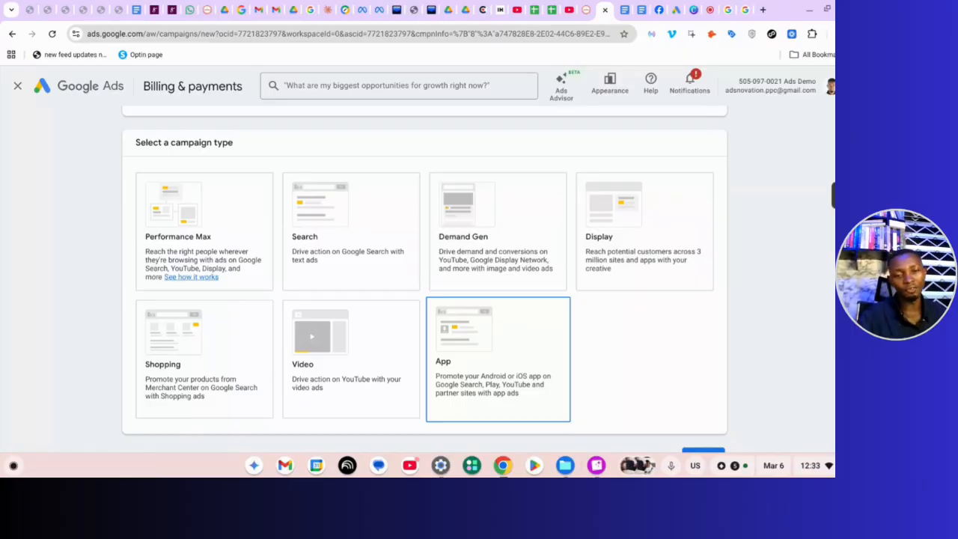
{"action": "scroll", "coordinate": [425, 284], "scroll_direction": "down", "scroll_amount": 1}
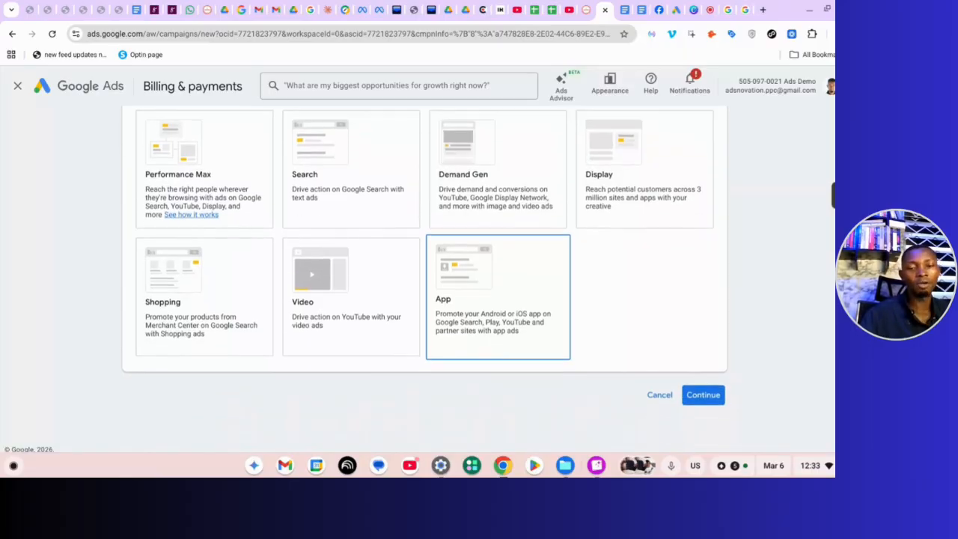